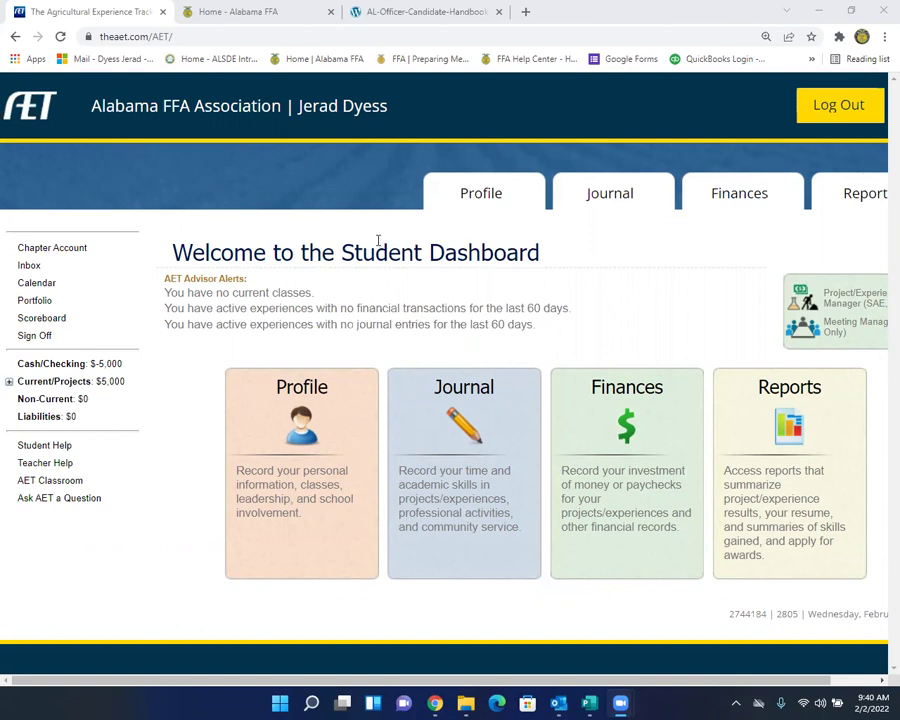
# - Open the Degree/Application Manager from the AET reports and go to its list of applications
pyautogui.click(788, 403)
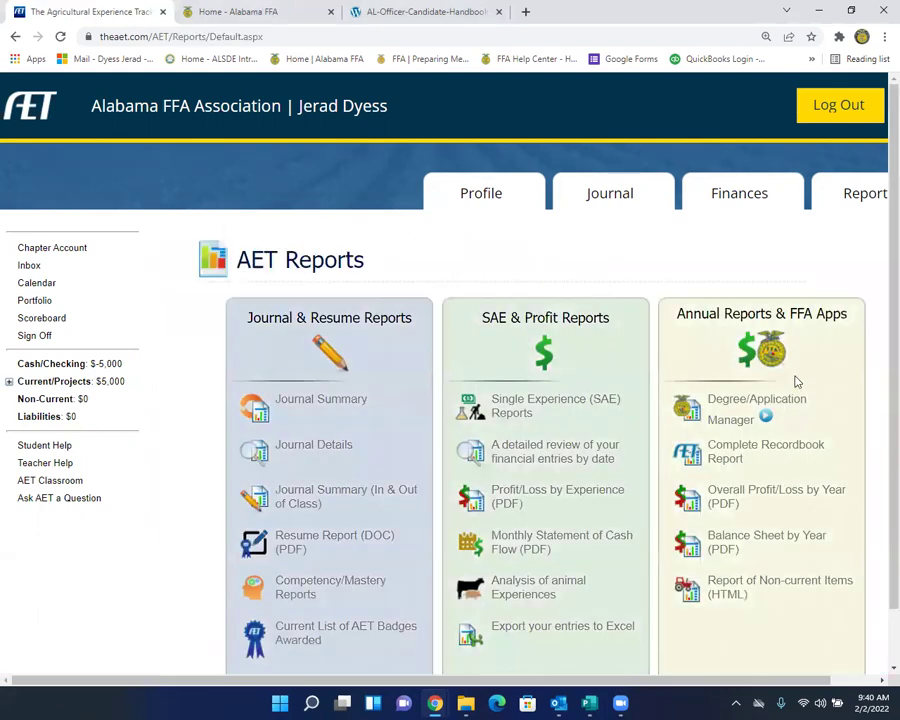
pyautogui.click(740, 407)
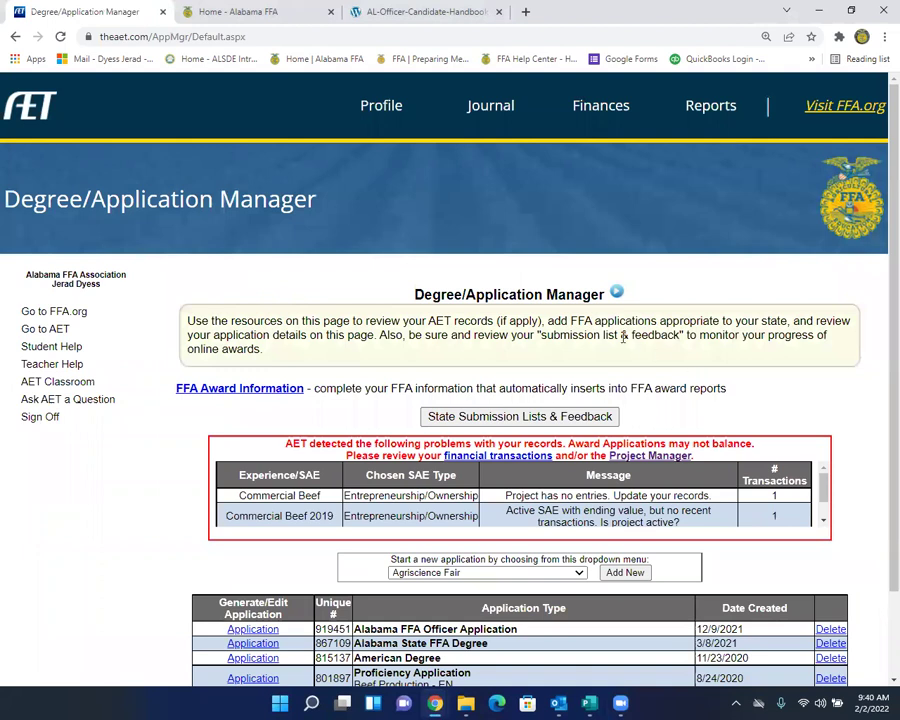
pyautogui.scroll(-2, 623, 337)
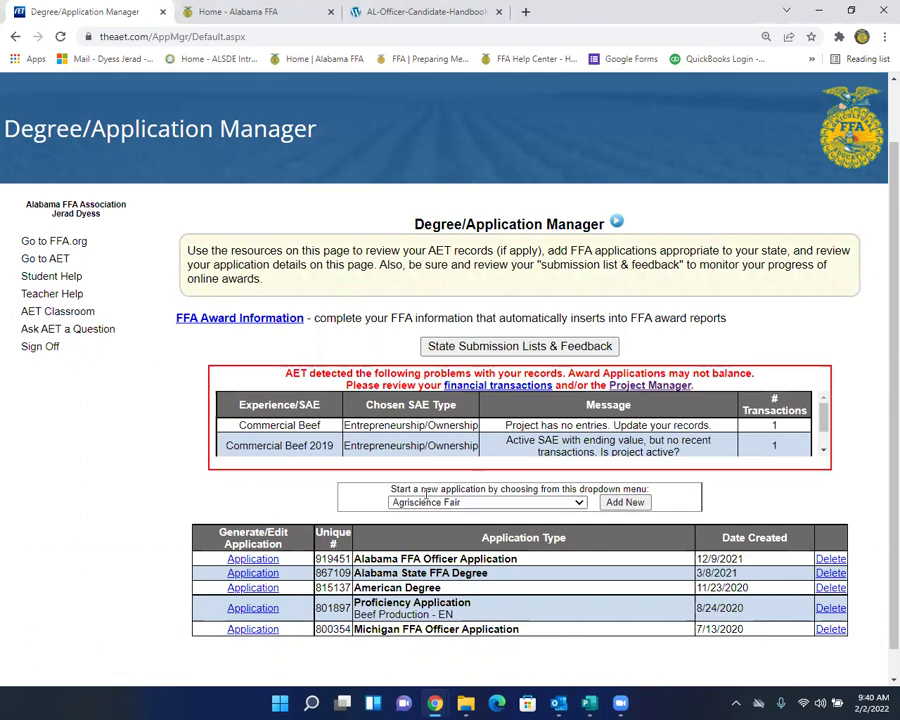
# - Select Alabama FFA Officer Application as the new application type and open the existing officer application's instructions
pyautogui.click(579, 503)
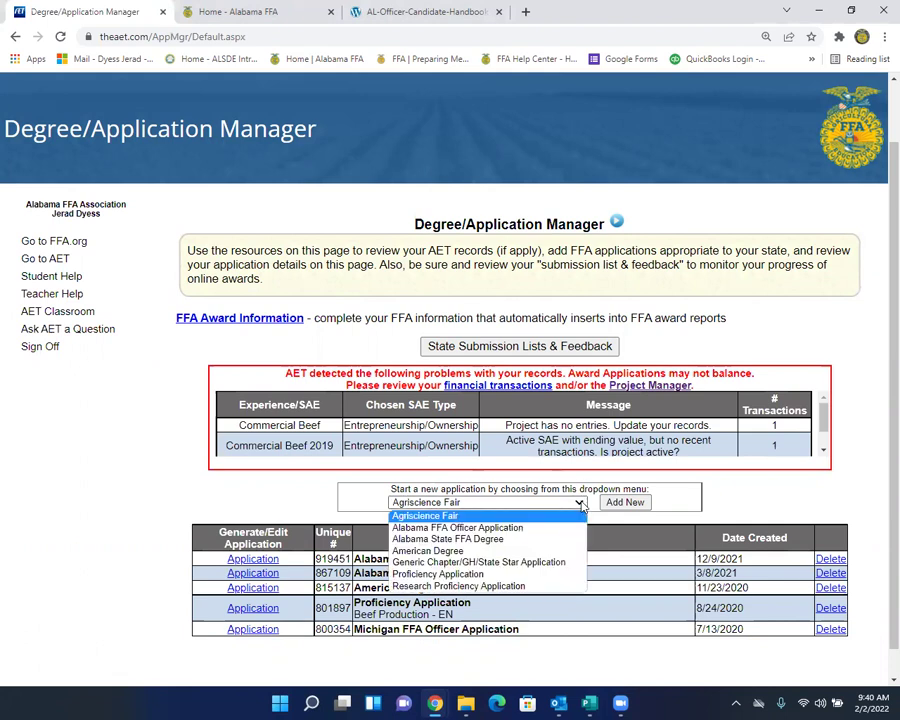
pyautogui.click(447, 528)
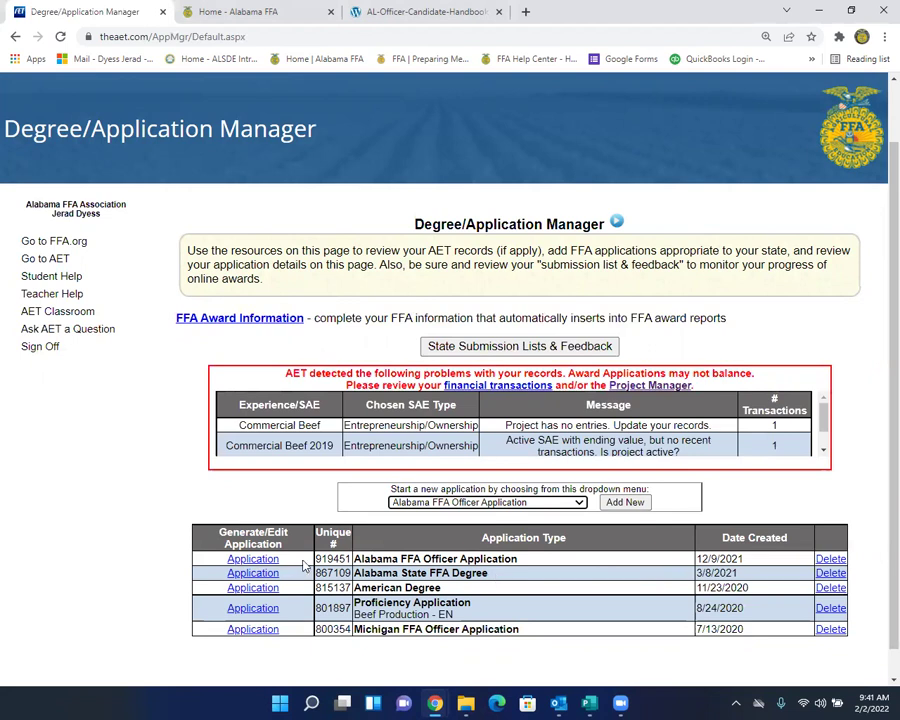
pyautogui.click(252, 559)
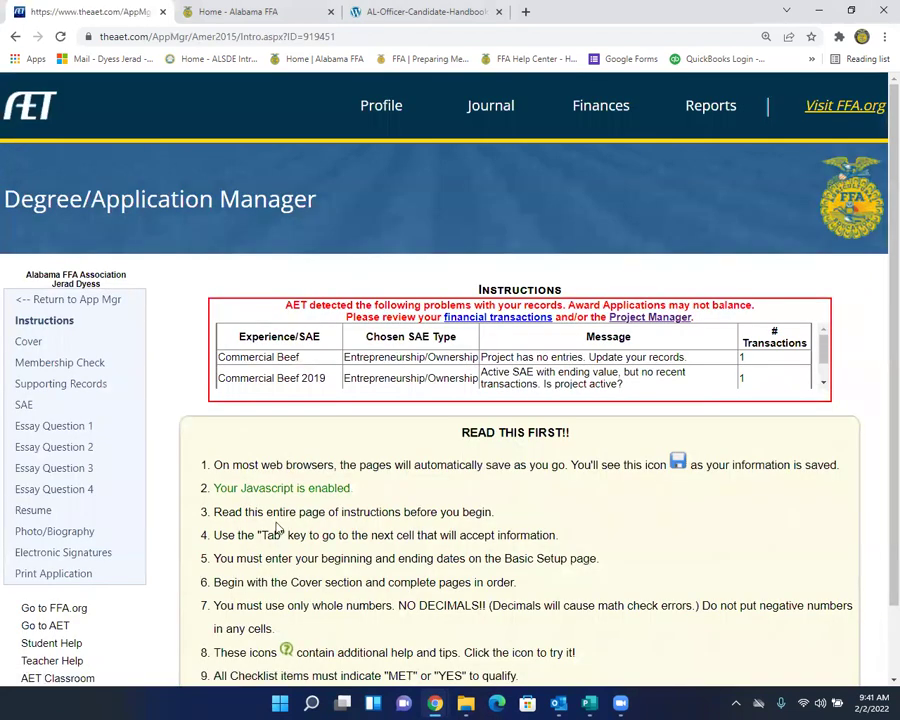
pyautogui.scroll(-1, 240, 340)
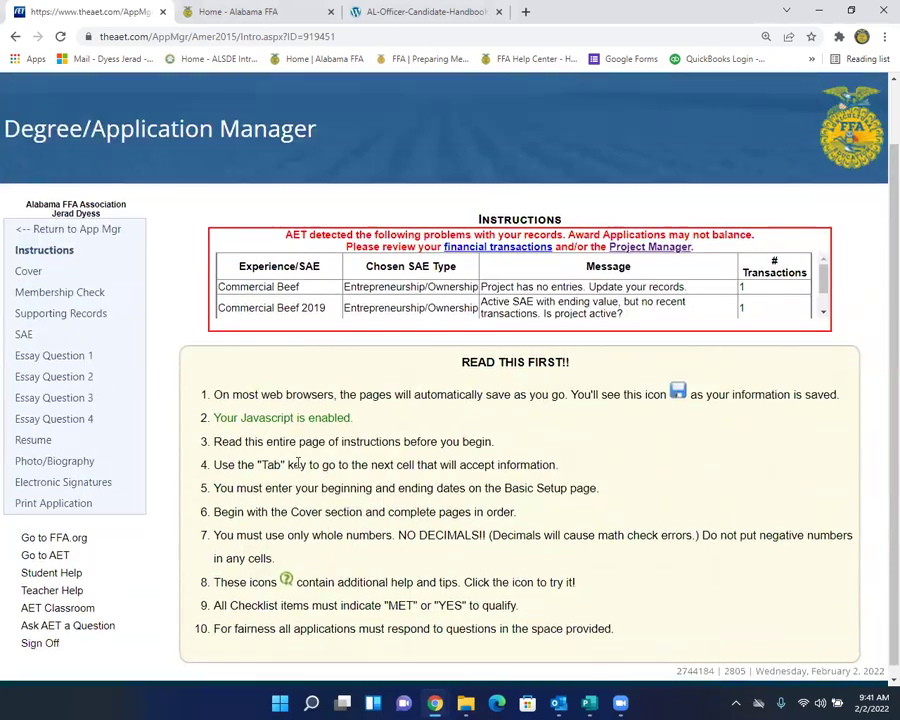
# - Open the officer application's Cover page and review its personal, address, parent and FFA degree fields
pyautogui.click(22, 261)
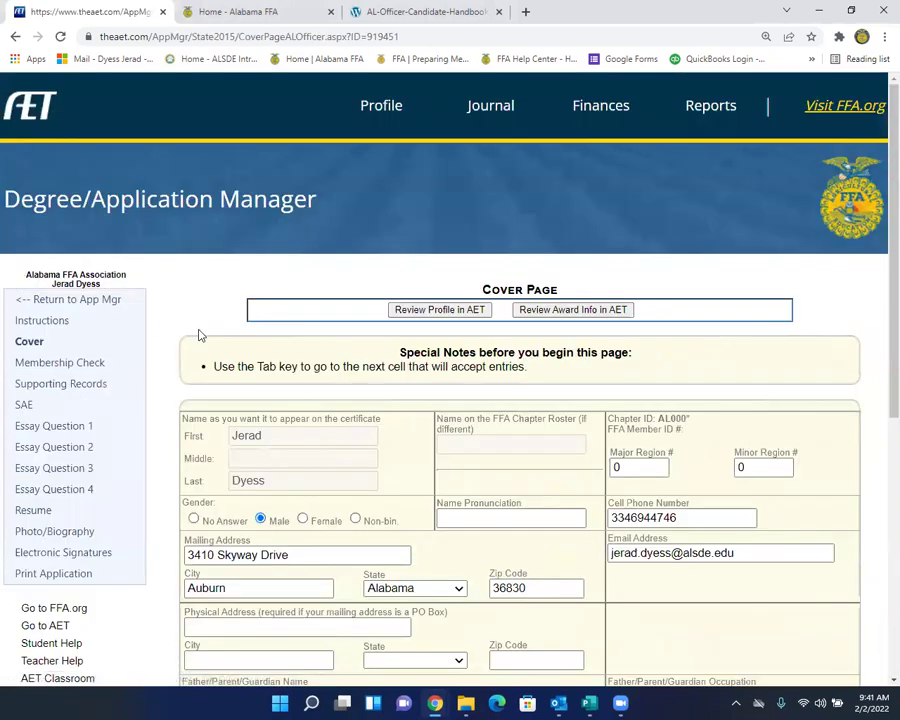
pyautogui.scroll(-1, 237, 344)
pyautogui.scroll(-2, 237, 344)
pyautogui.scroll(1, 237, 344)
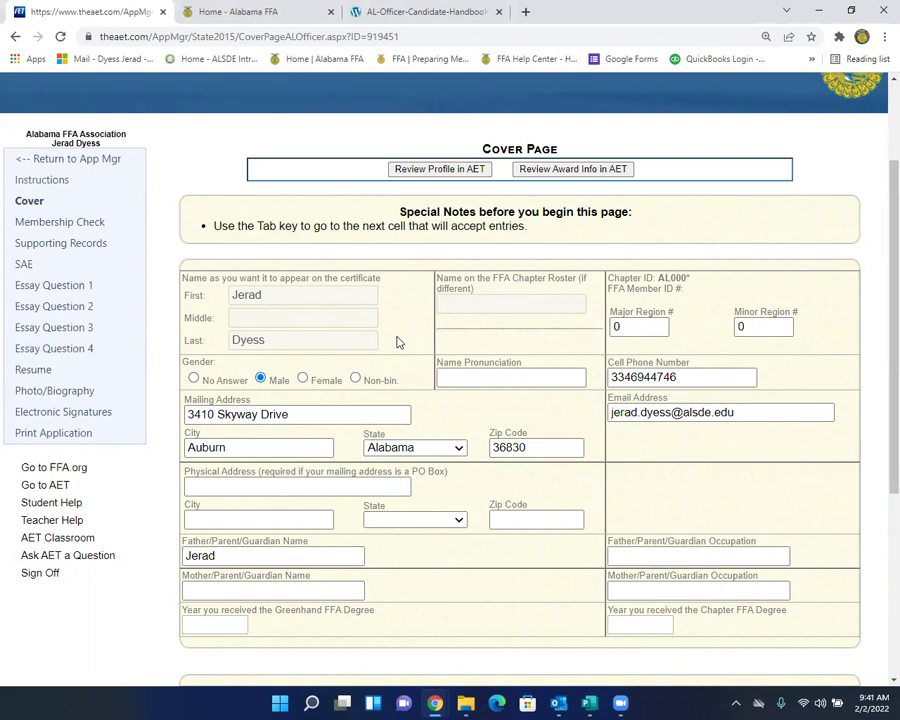
pyautogui.scroll(-1, 493, 320)
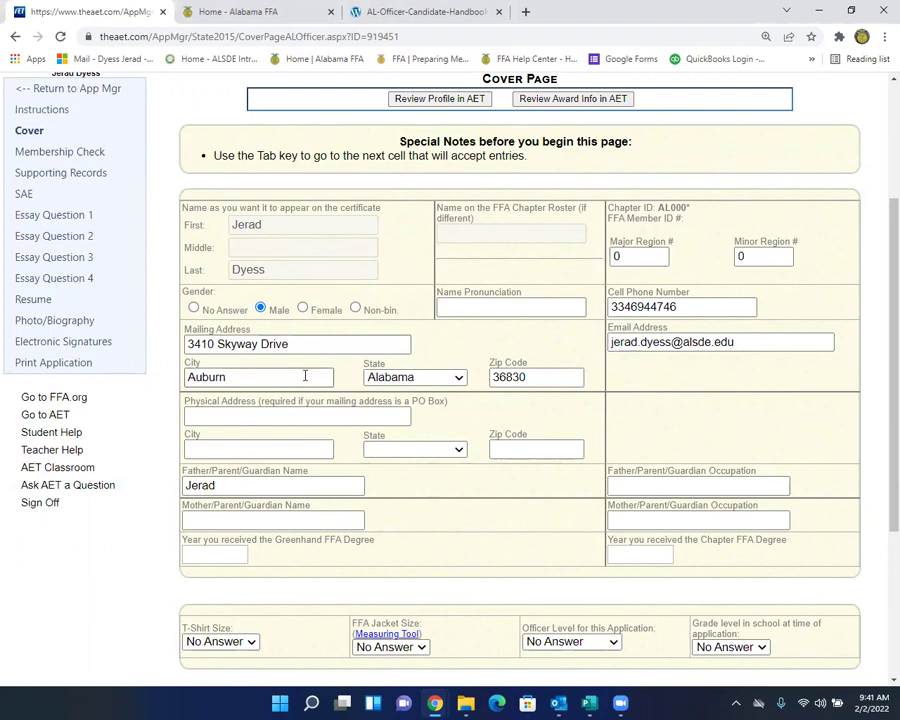
pyautogui.scroll(-5, 366, 337)
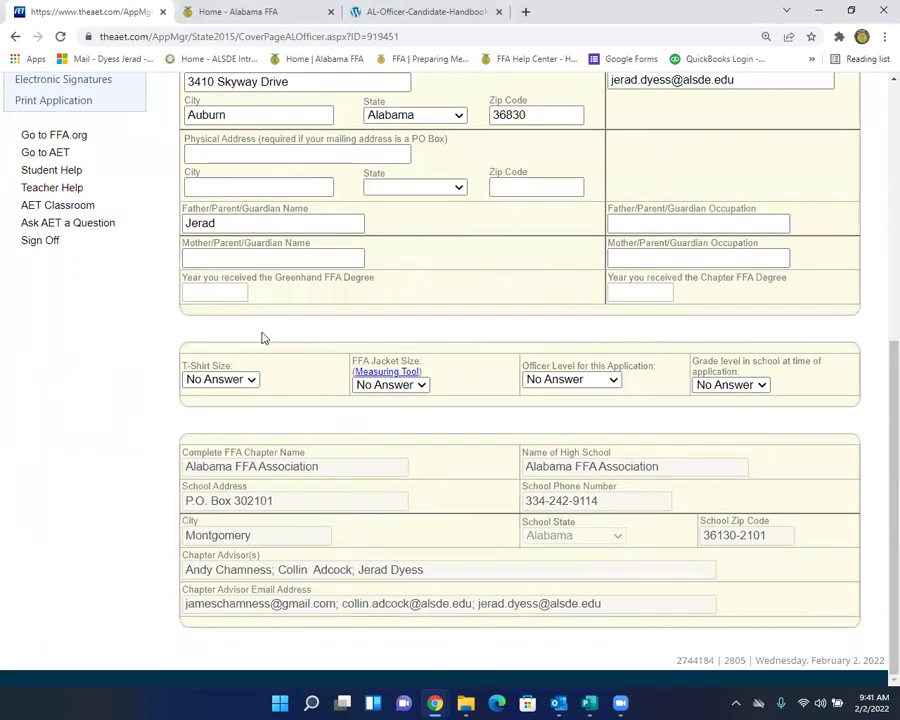
# - Examine the available T-shirt sizes and FFA jacket sizes on the Cover page without choosing any
pyautogui.click(251, 382)
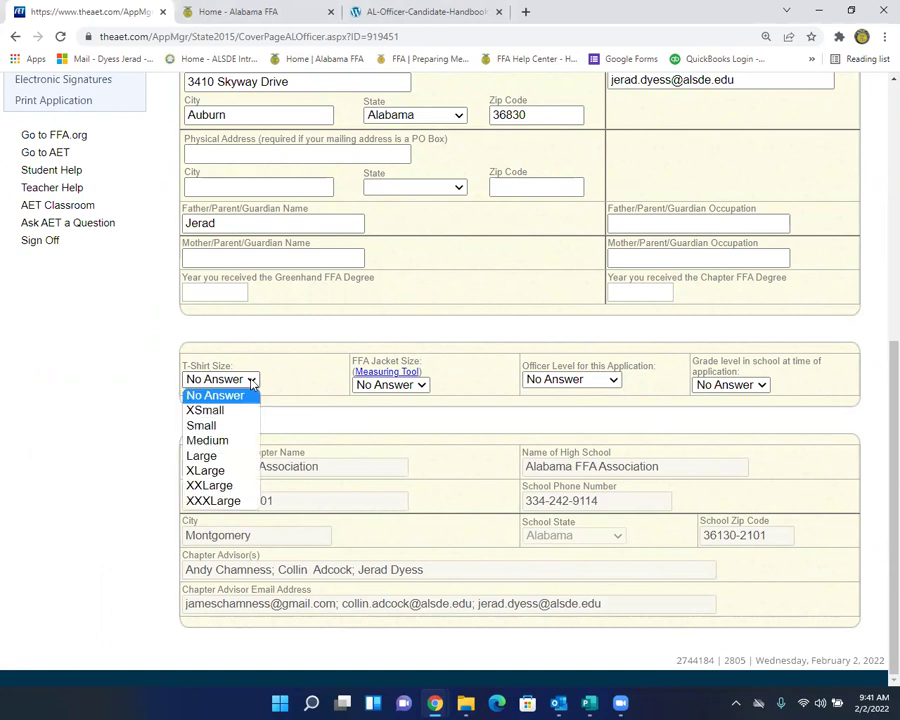
pyautogui.click(270, 381)
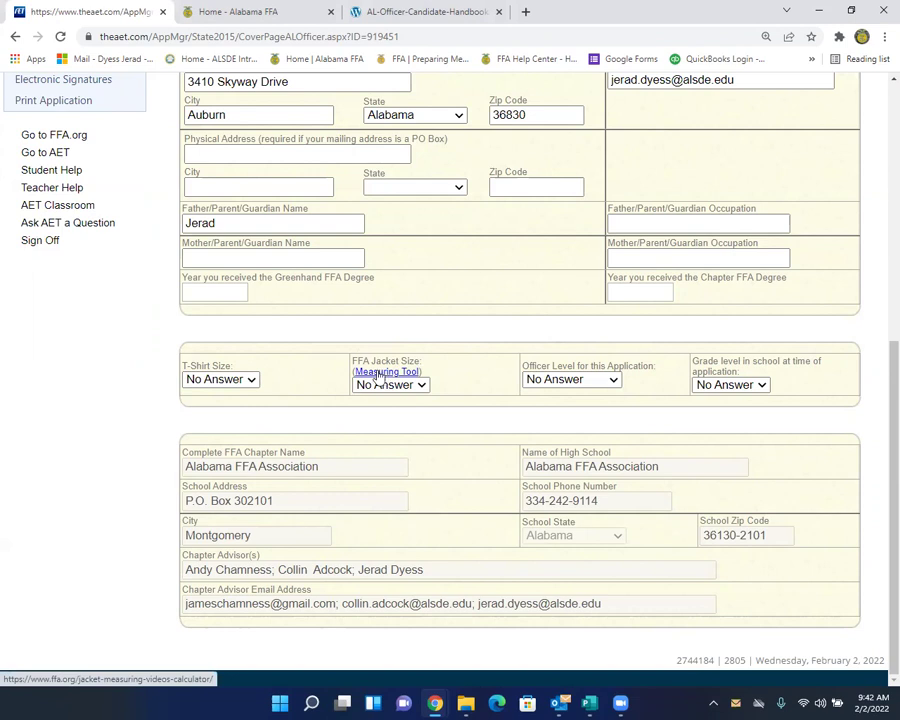
pyautogui.click(423, 387)
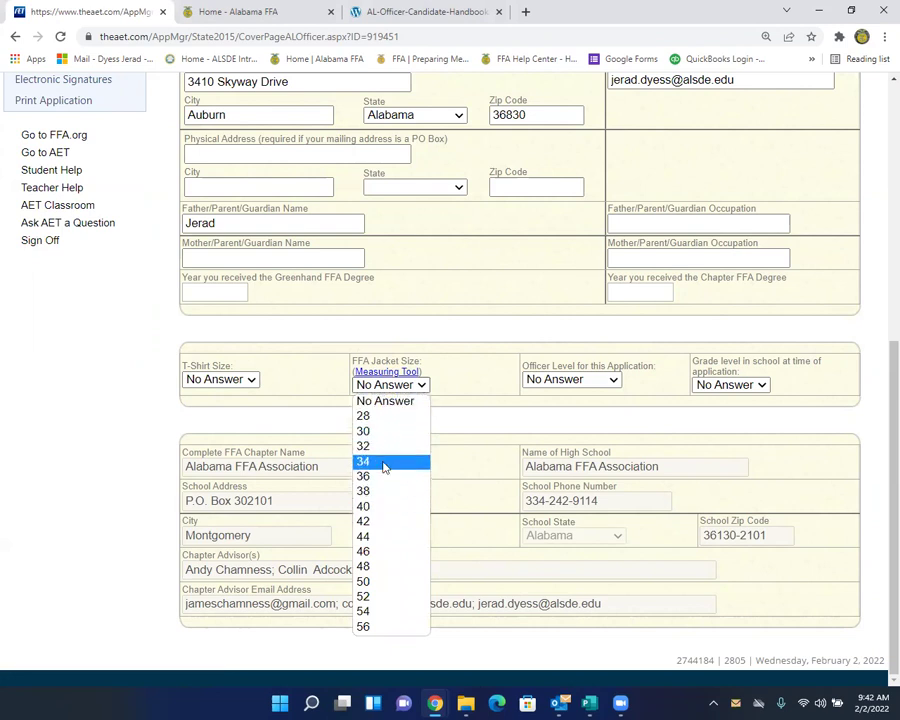
pyautogui.click(472, 383)
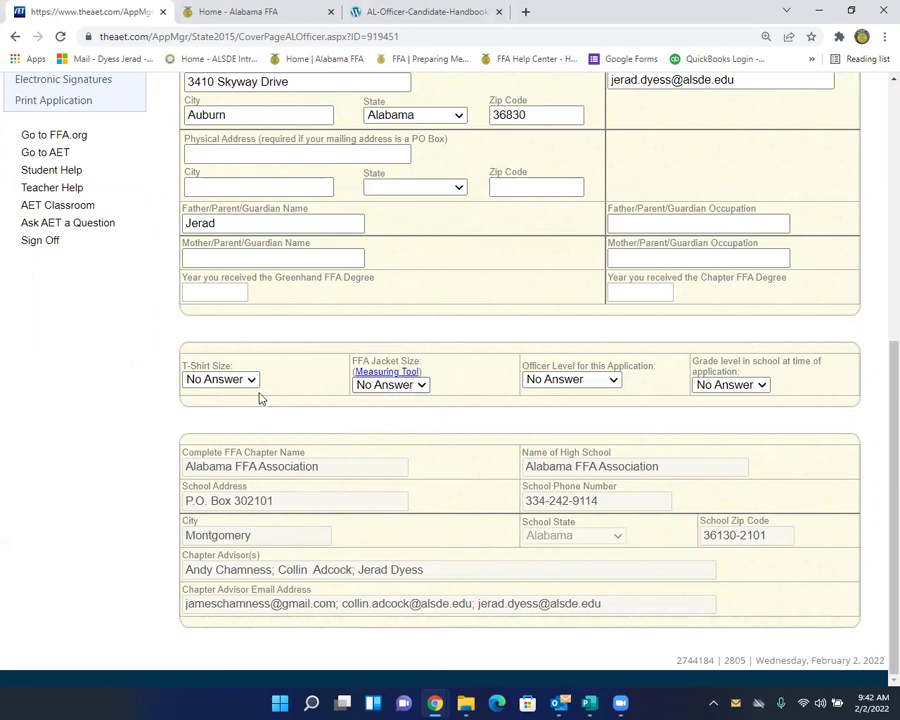
pyautogui.click(423, 389)
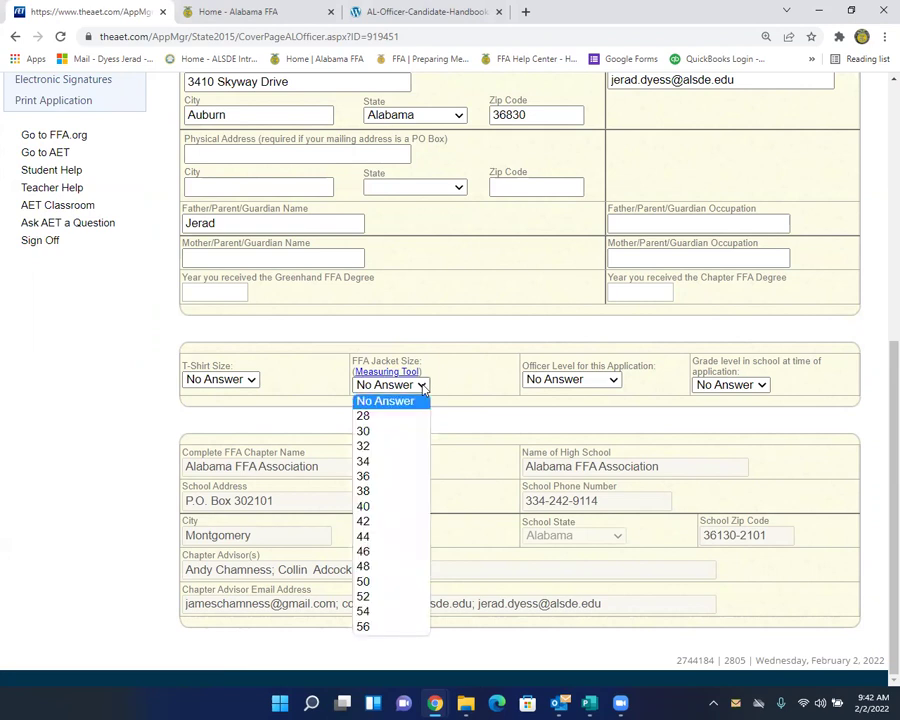
pyautogui.click(450, 371)
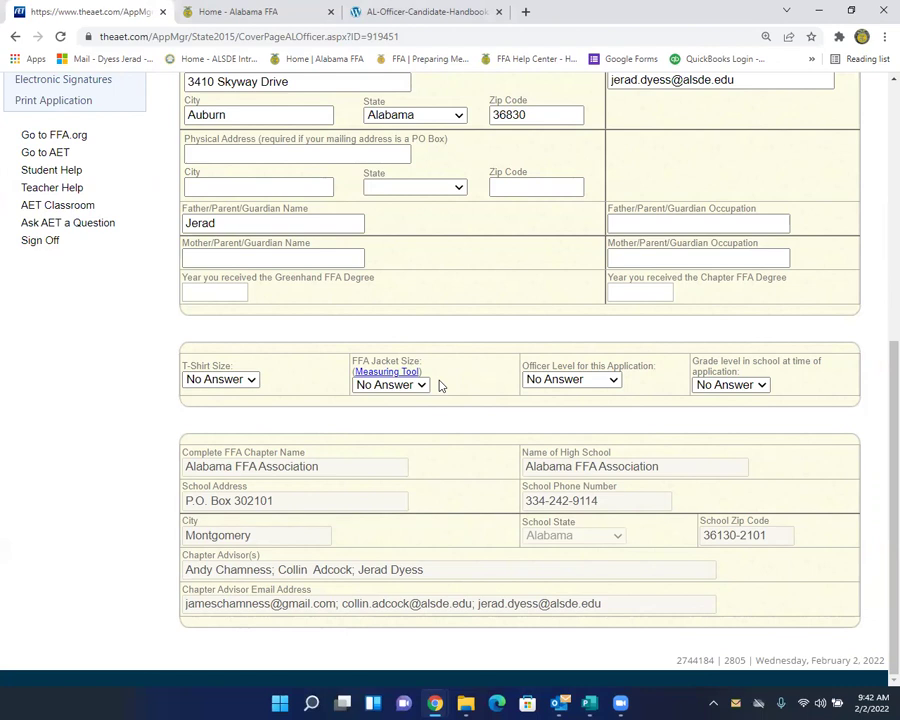
# - Set the officer level for this application to District Officer and check the available school grade levels
pyautogui.click(614, 383)
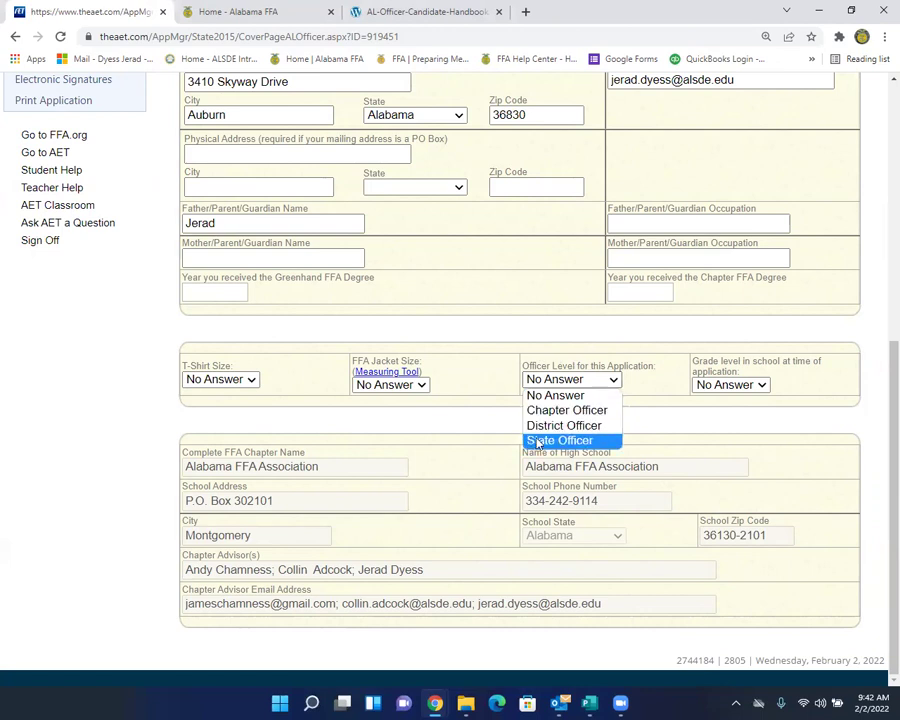
pyautogui.click(612, 428)
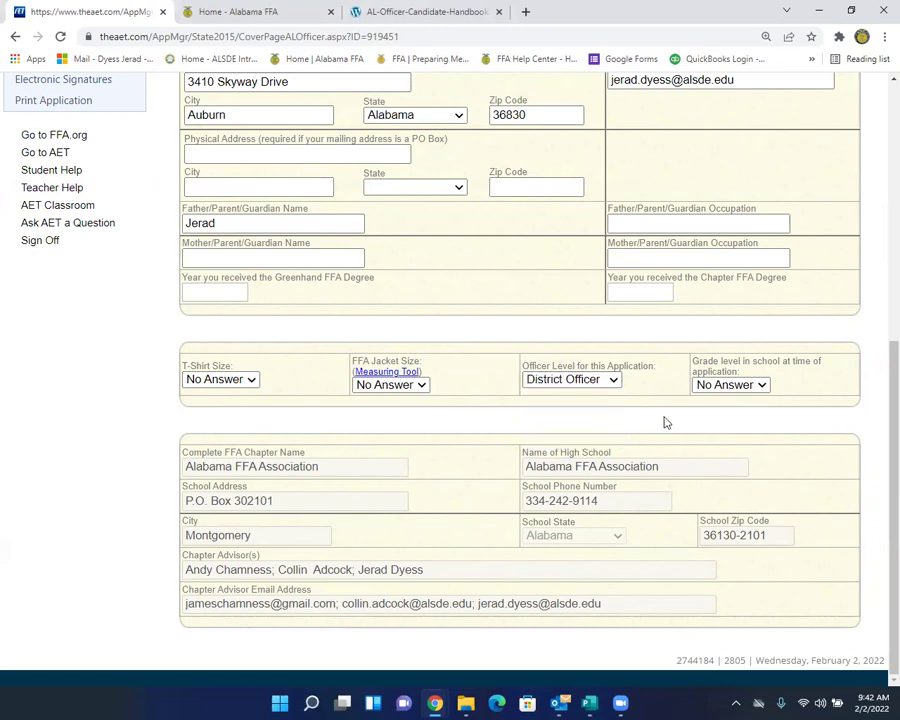
pyautogui.click(757, 385)
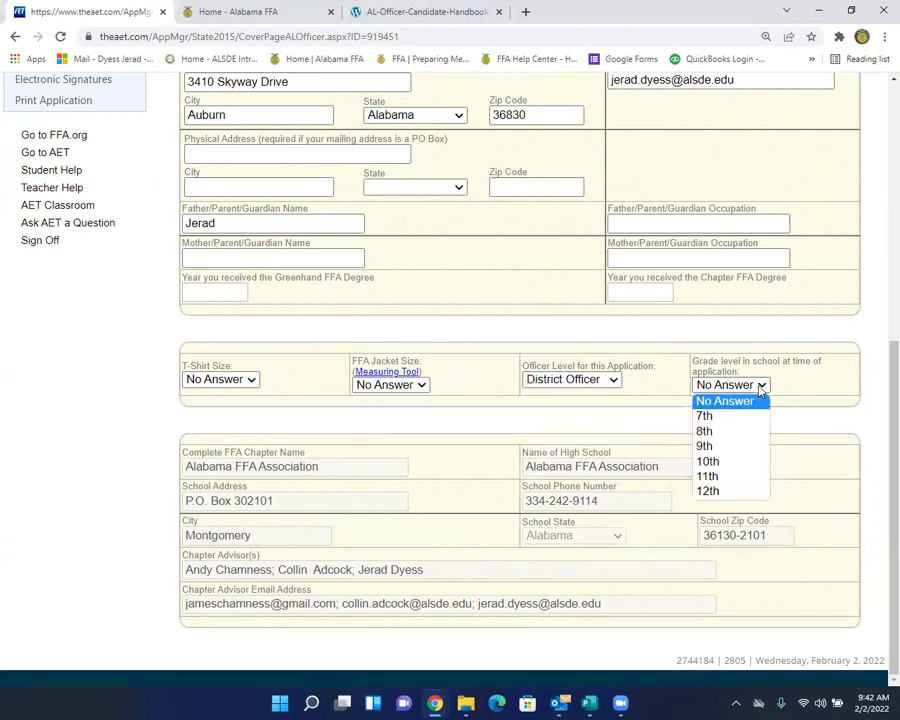
pyautogui.click(815, 427)
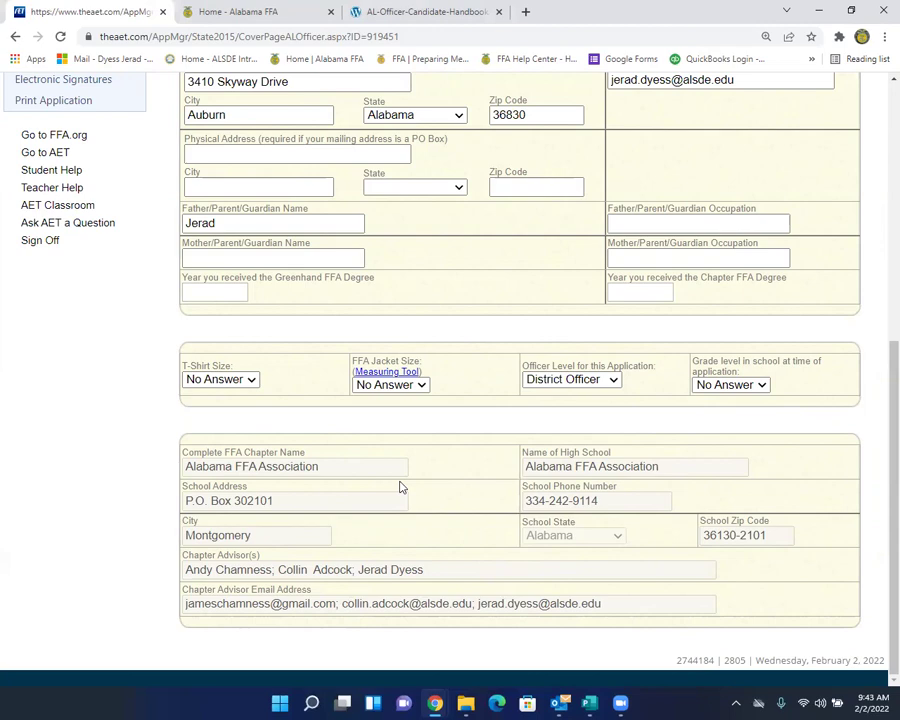
# - Review the Membership Check page and the Supporting Records page's application dates, SAE types and record book sections
pyautogui.scroll(5, 415, 488)
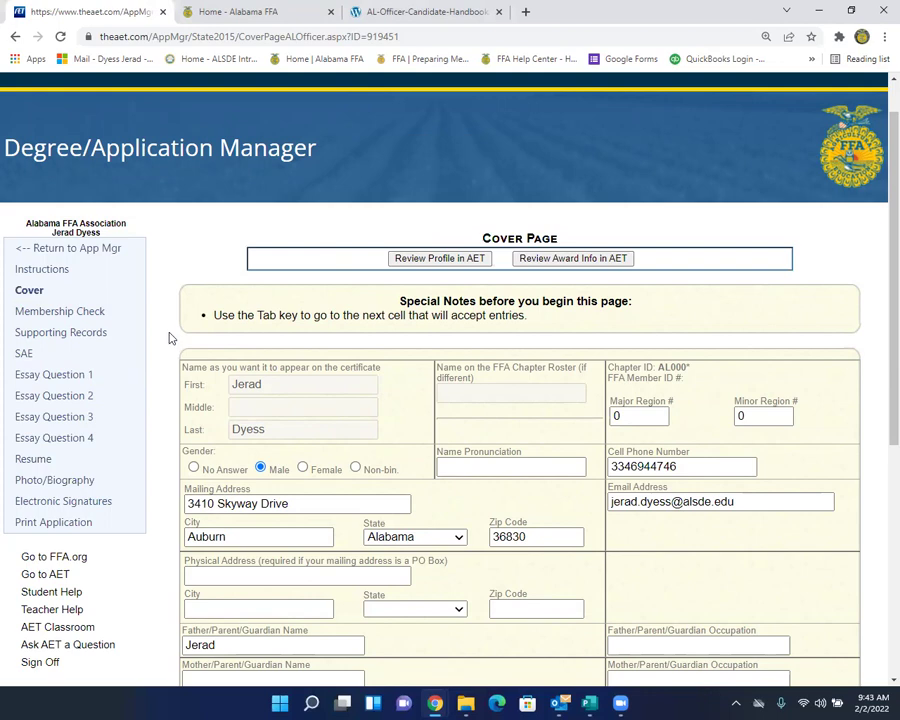
pyautogui.click(105, 311)
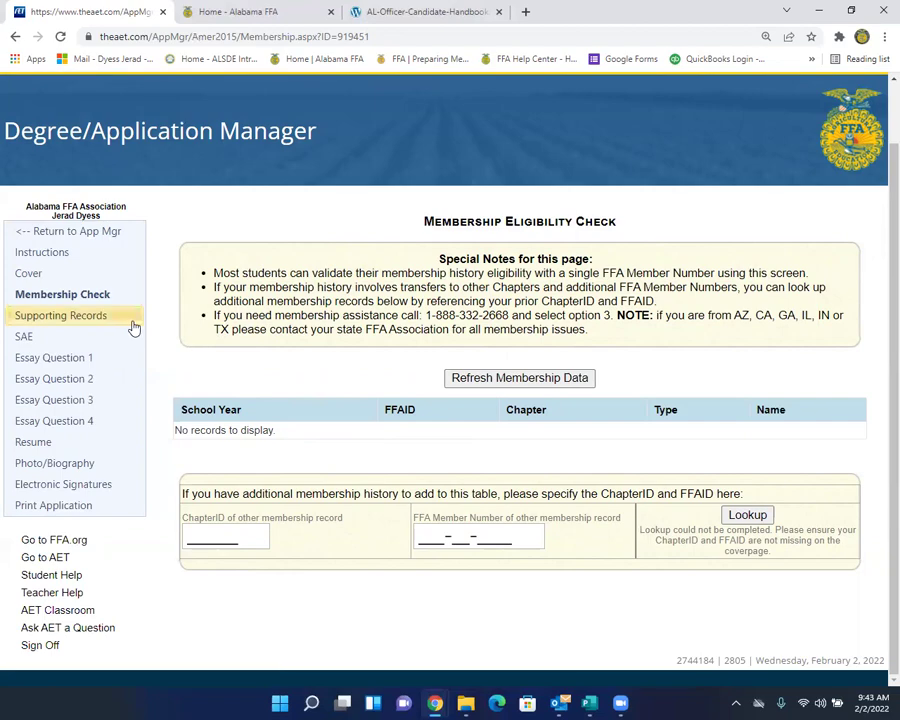
pyautogui.click(99, 321)
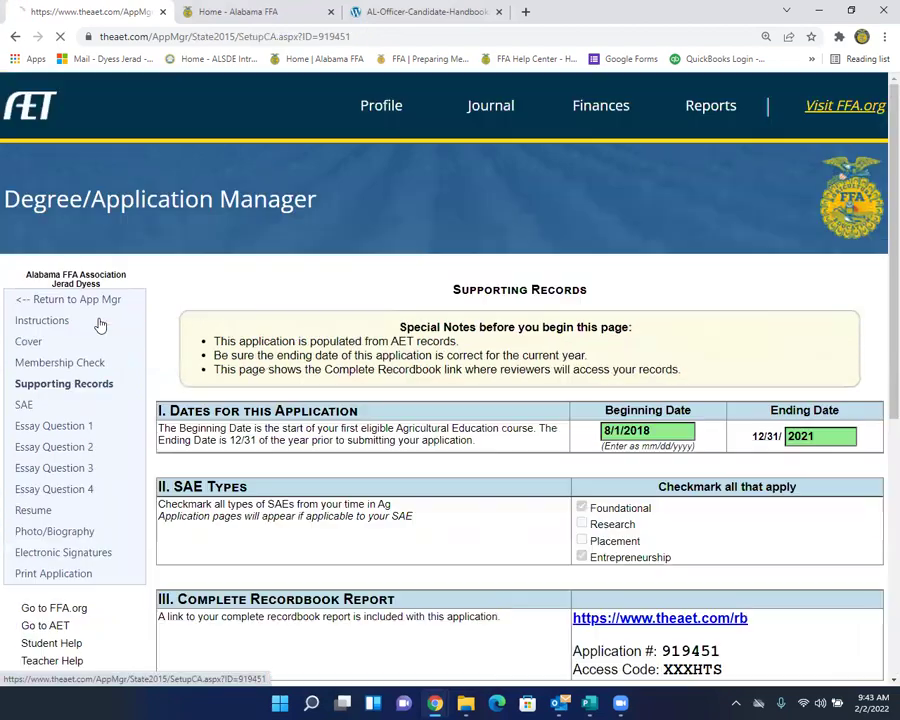
pyautogui.scroll(-1, 322, 420)
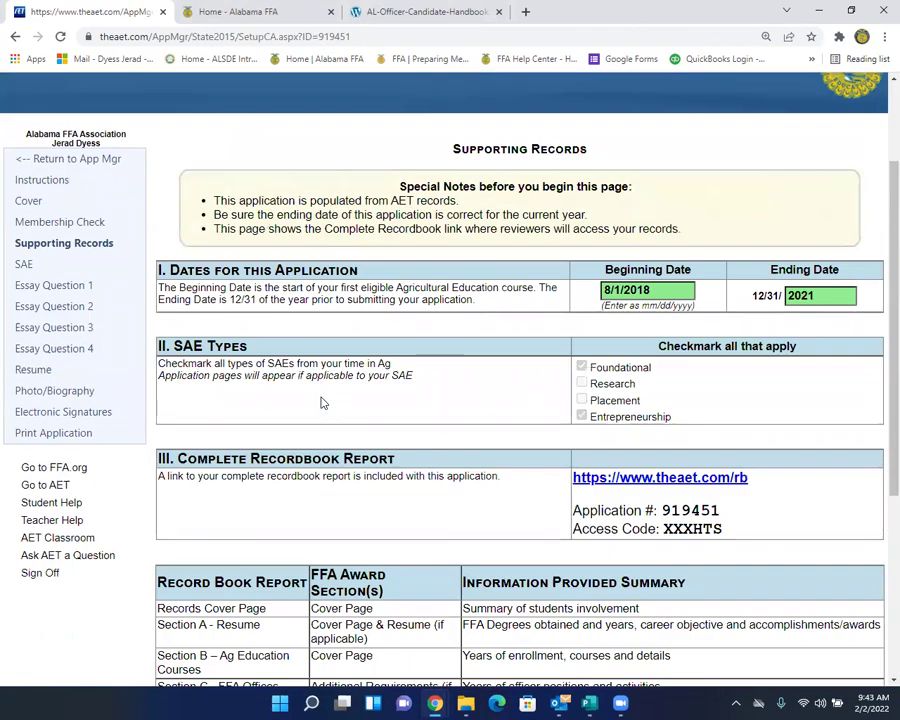
pyautogui.scroll(-3, 322, 402)
pyautogui.scroll(-2, 323, 402)
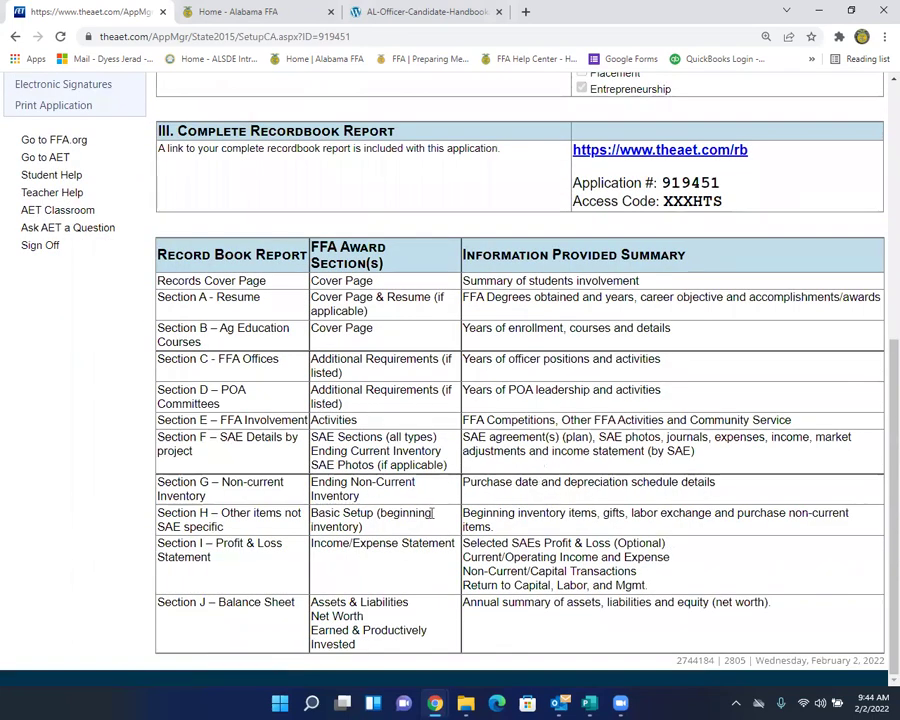
pyautogui.scroll(6, 516, 436)
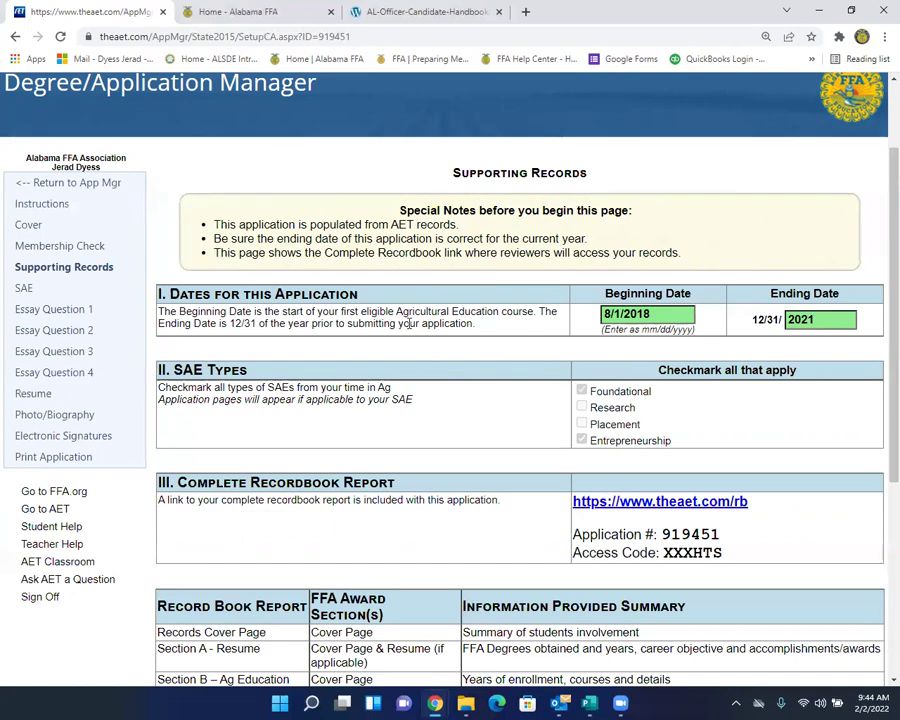
# - Review the yearly experience details and totals on the application's SAE page
pyautogui.click(23, 290)
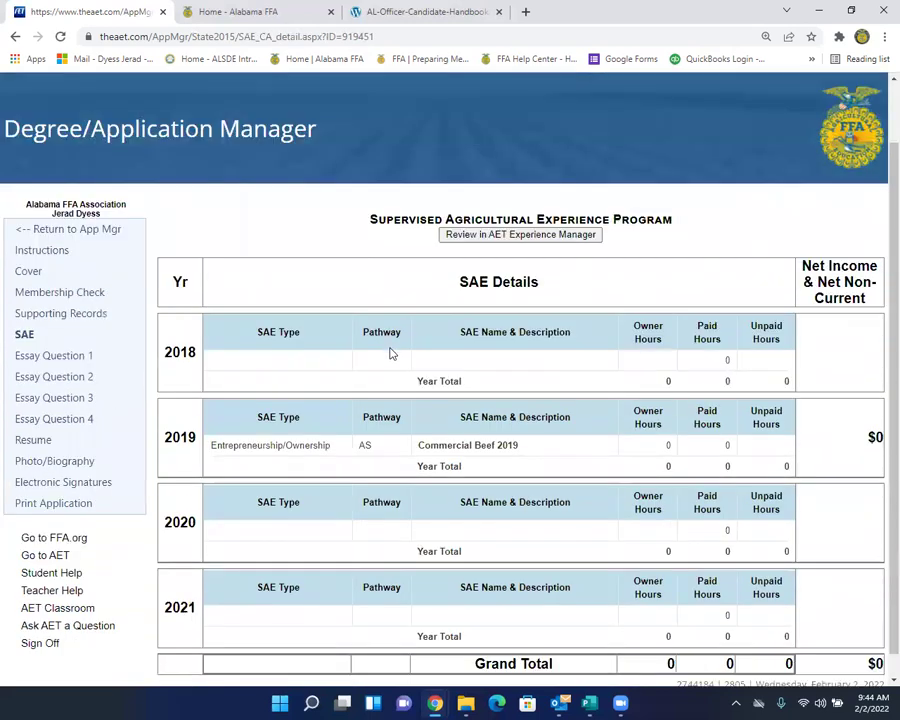
pyautogui.scroll(-1, 391, 353)
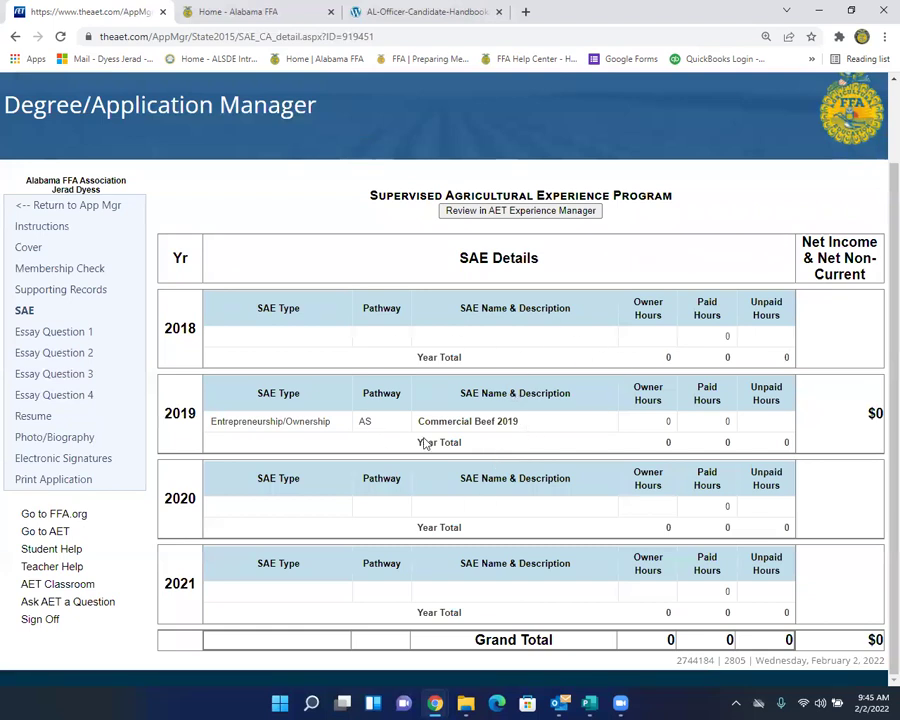
# - Read the prompts of Essay Questions 1, 2 and 3, including the help tip for Essay Question 2
pyautogui.click(50, 336)
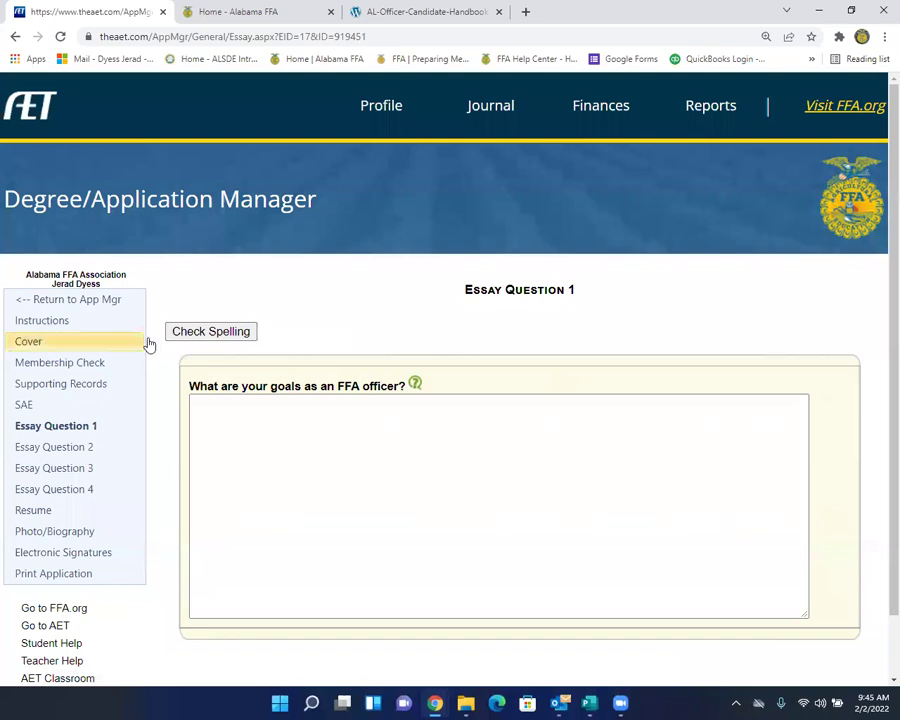
pyautogui.scroll(-1, 389, 450)
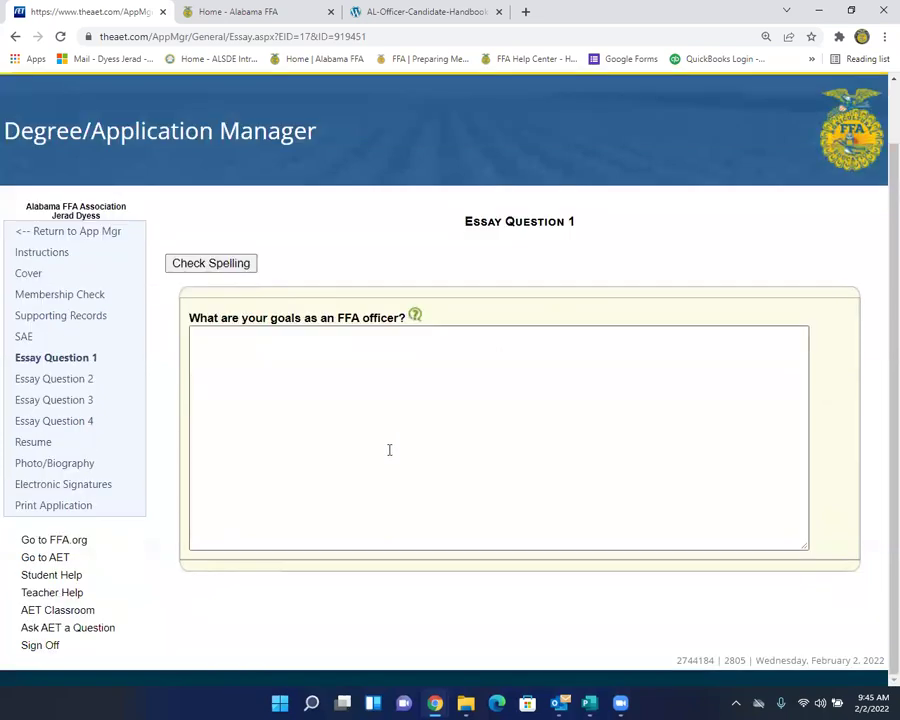
pyautogui.moveTo(416, 316)
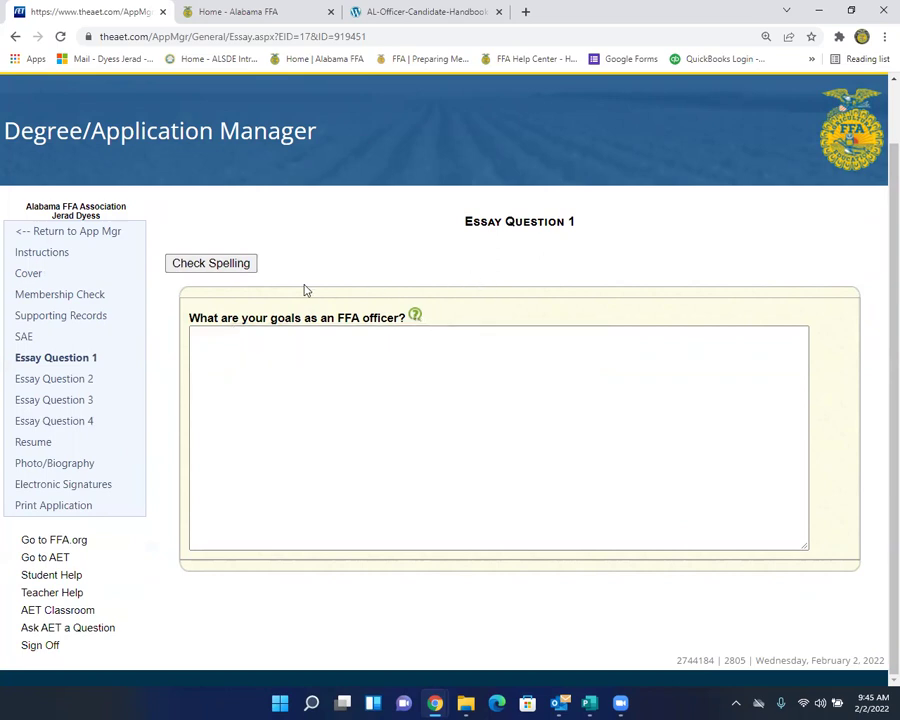
pyautogui.click(102, 382)
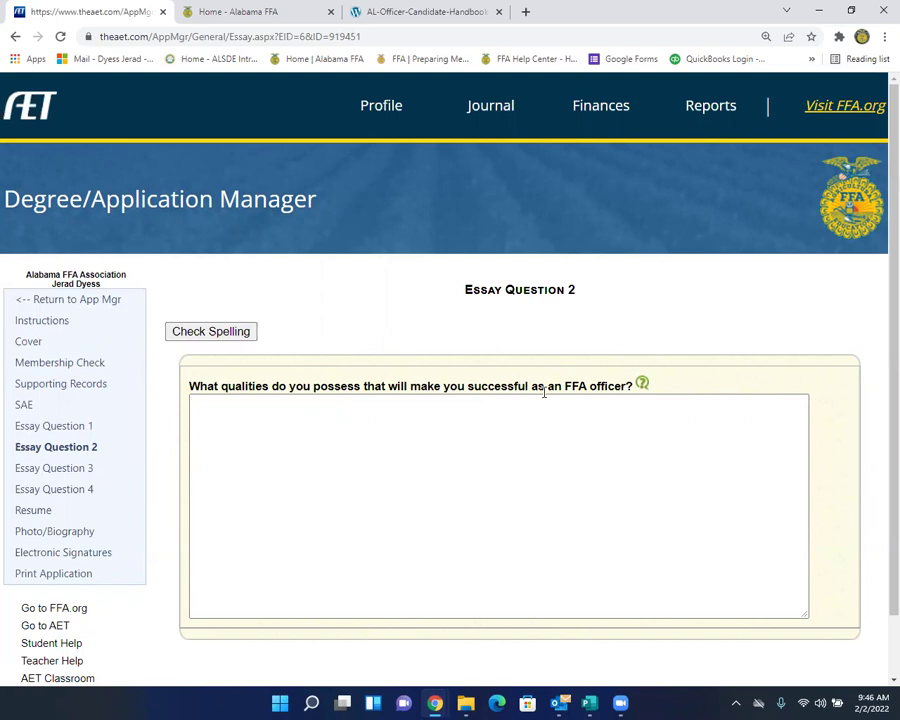
pyautogui.moveTo(642, 383)
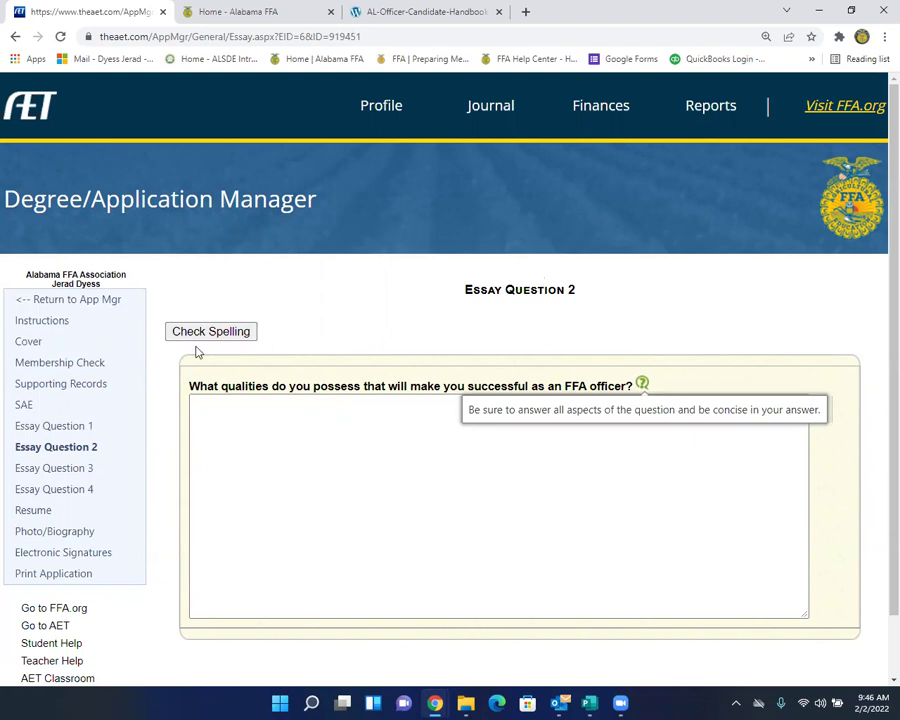
pyautogui.click(86, 467)
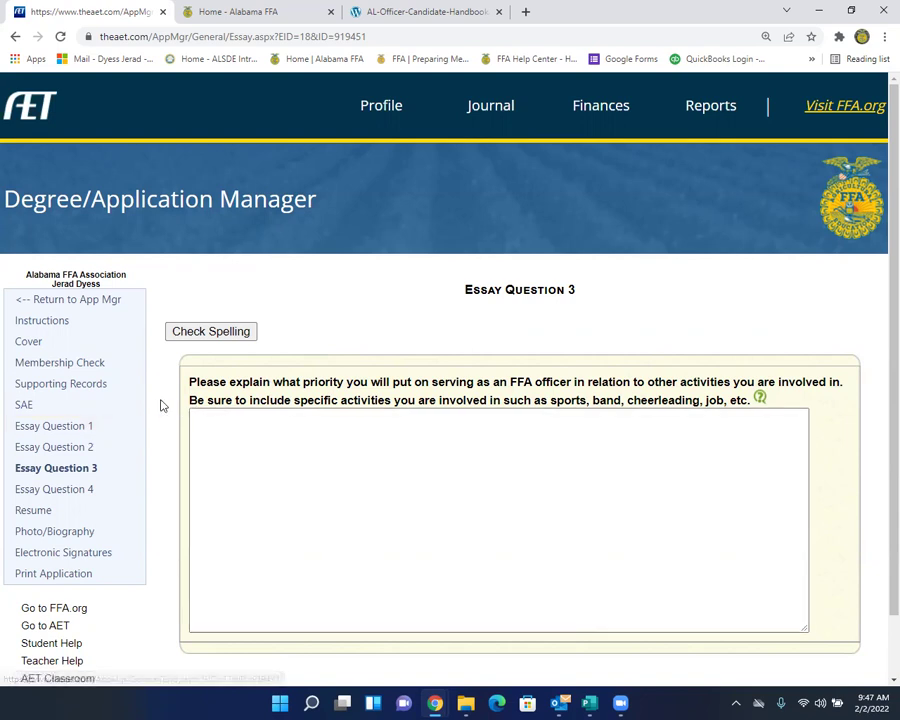
# - Review the Essay Question 4 prompt and the Resume page's sections with their character limits, from Objective to References
pyautogui.click(83, 490)
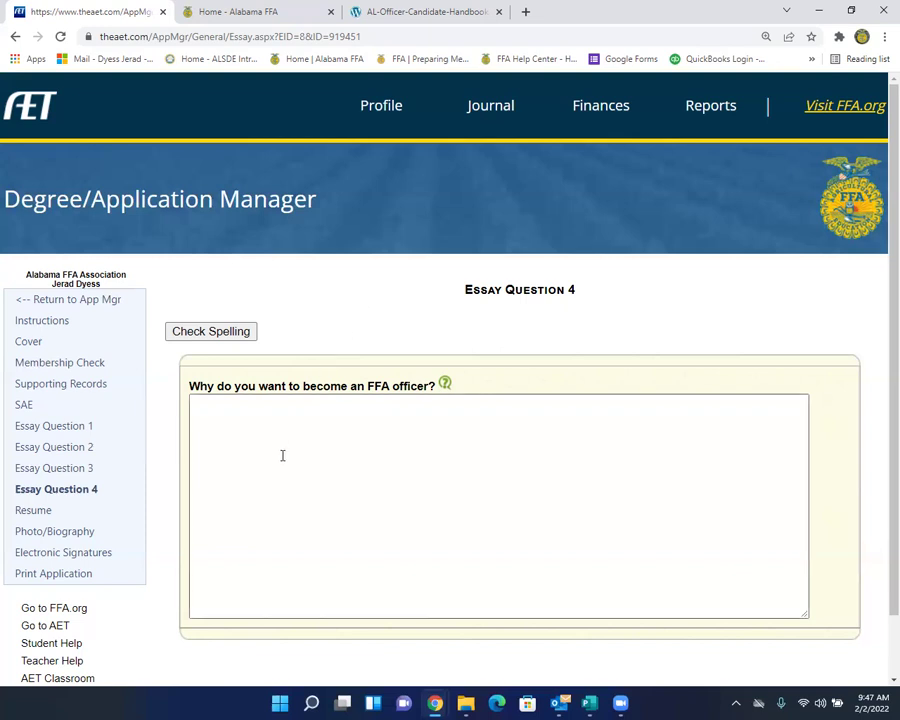
pyautogui.click(33, 510)
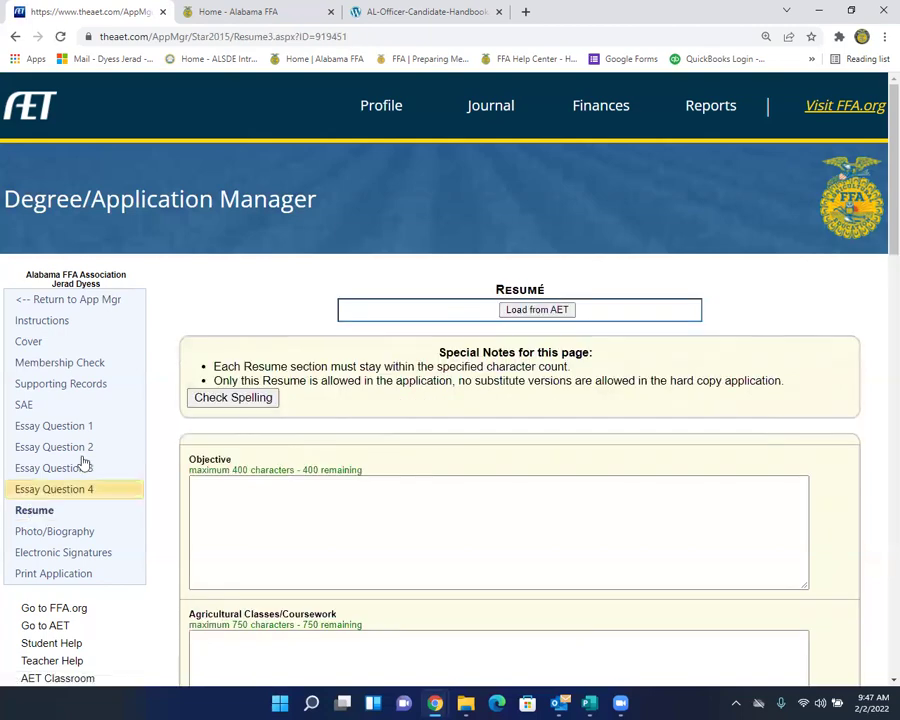
pyautogui.scroll(-2, 316, 366)
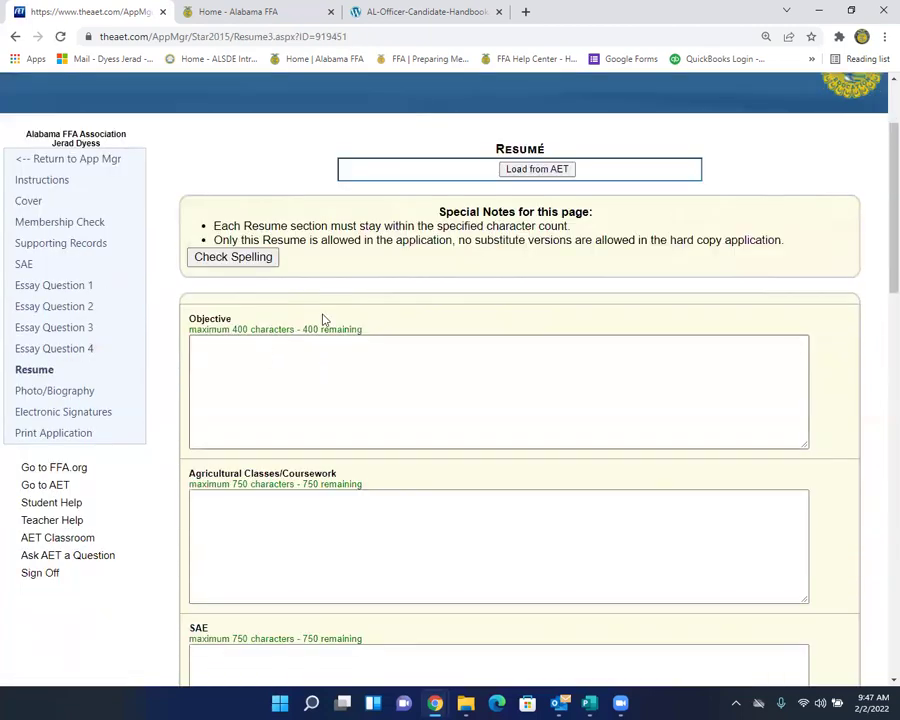
pyautogui.scroll(-5, 320, 318)
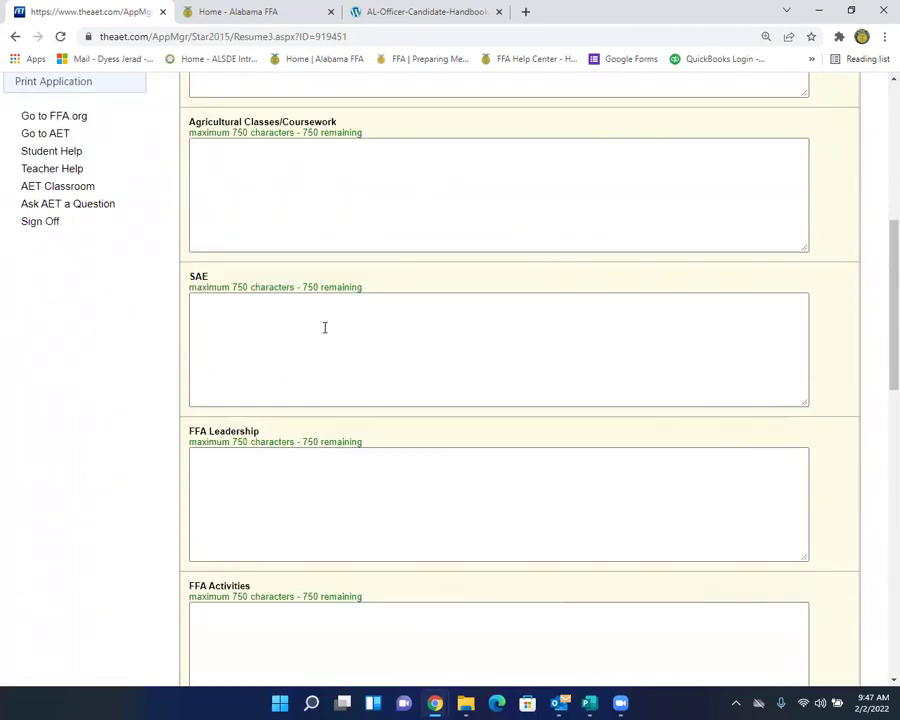
pyautogui.scroll(-4, 324, 327)
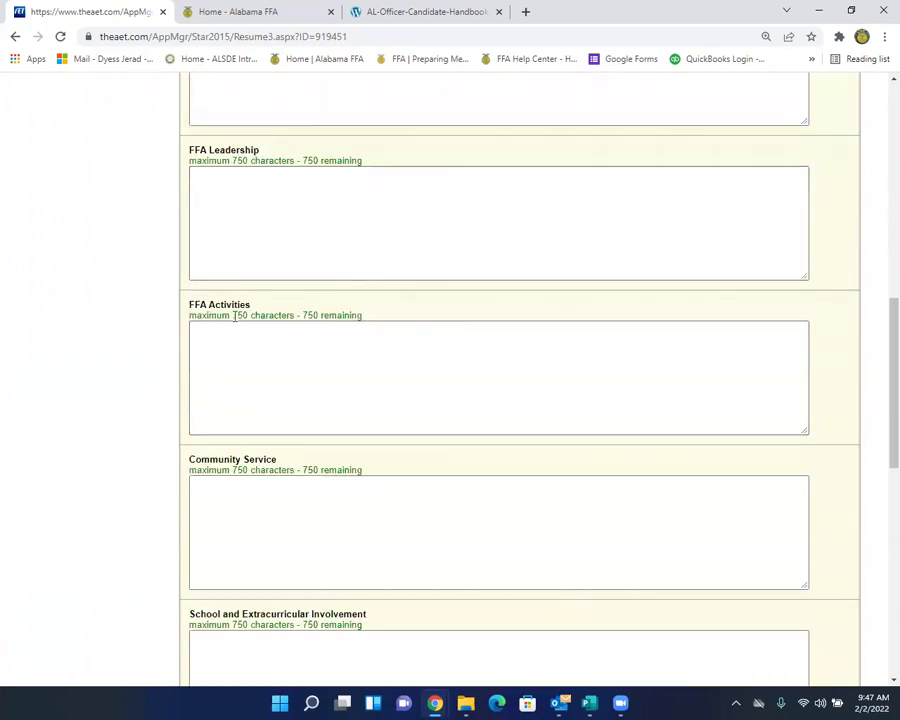
pyautogui.scroll(-3, 238, 459)
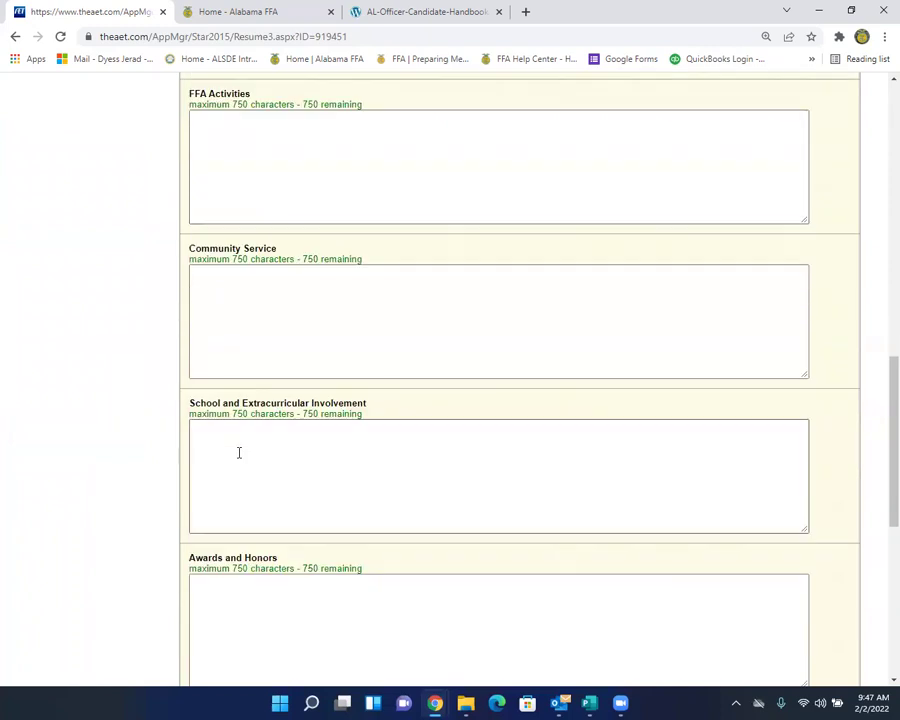
pyautogui.scroll(-7, 340, 400)
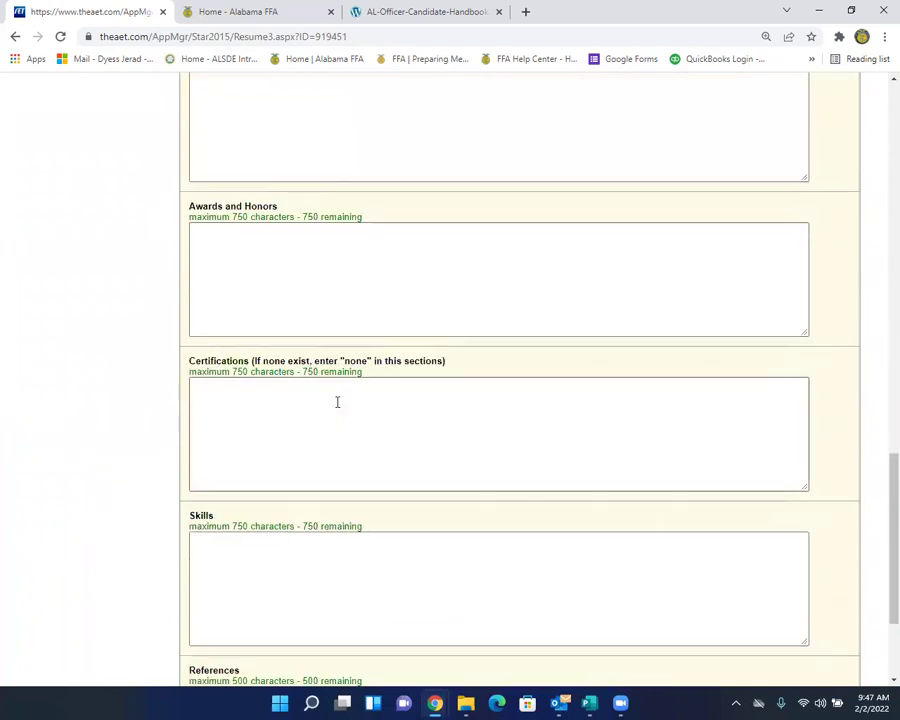
pyautogui.middleClick(163, 403)
pyautogui.scroll(-1, 161, 448)
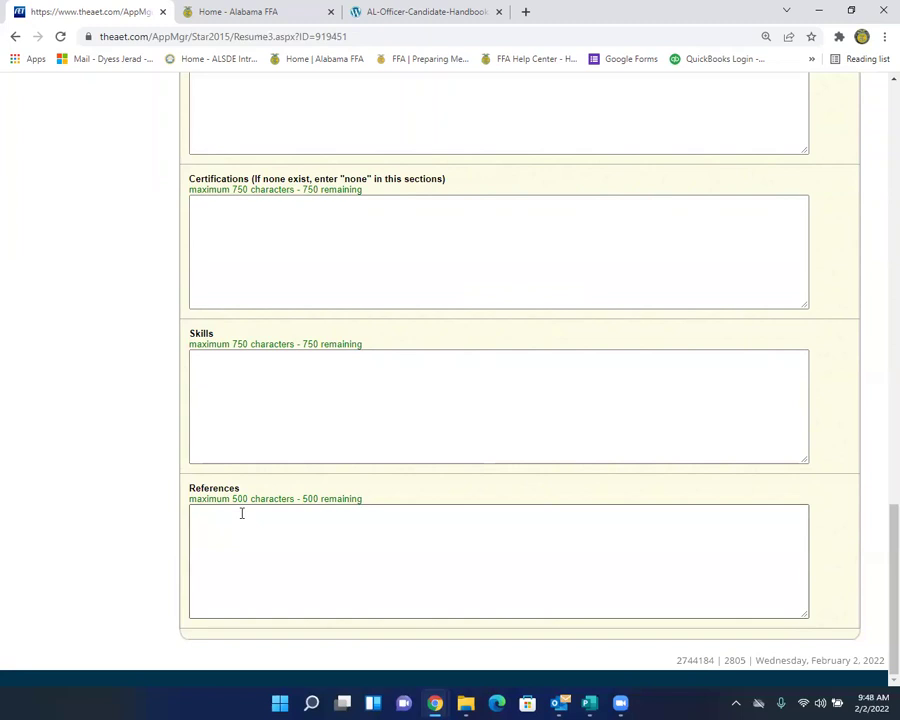
pyautogui.scroll(15, 152, 428)
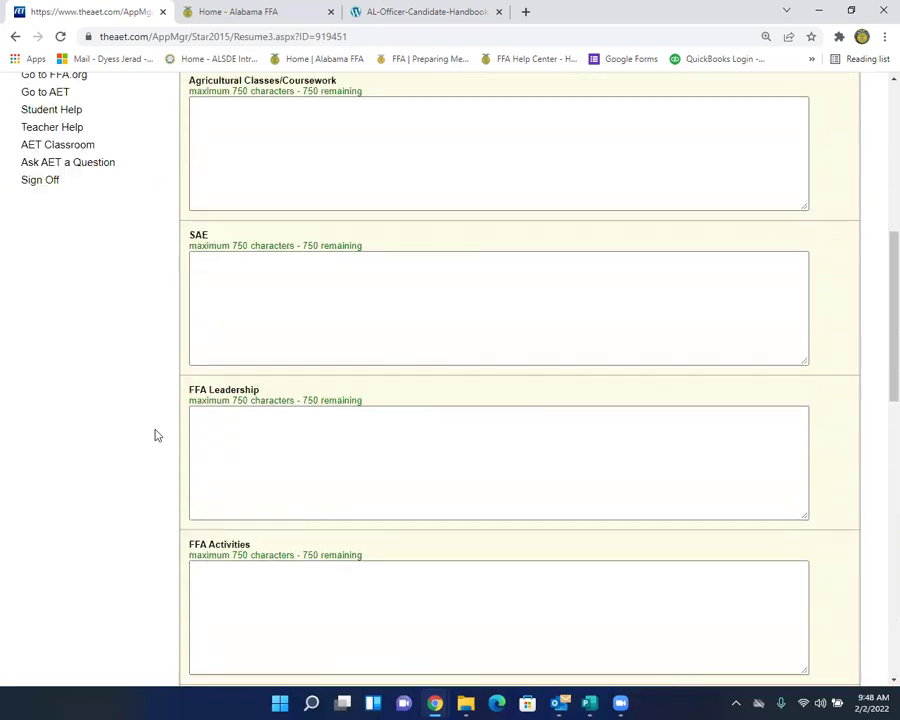
pyautogui.scroll(3, 155, 432)
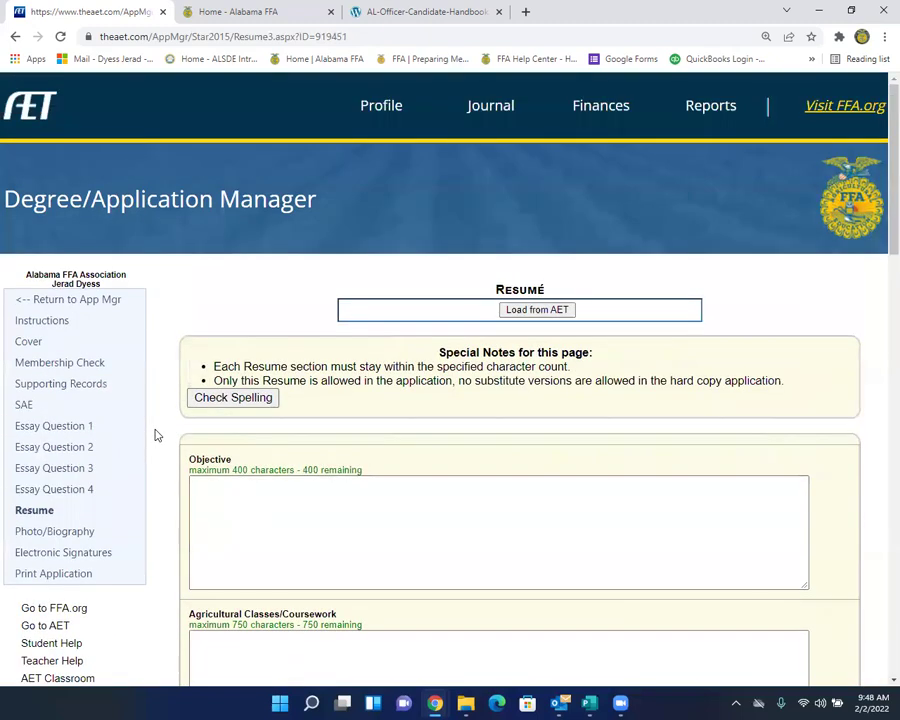
# - Review the Photo/Biography page's special notes, biography prompt and profile picture upload requirements
pyautogui.click(88, 535)
pyautogui.scroll(-1, 258, 373)
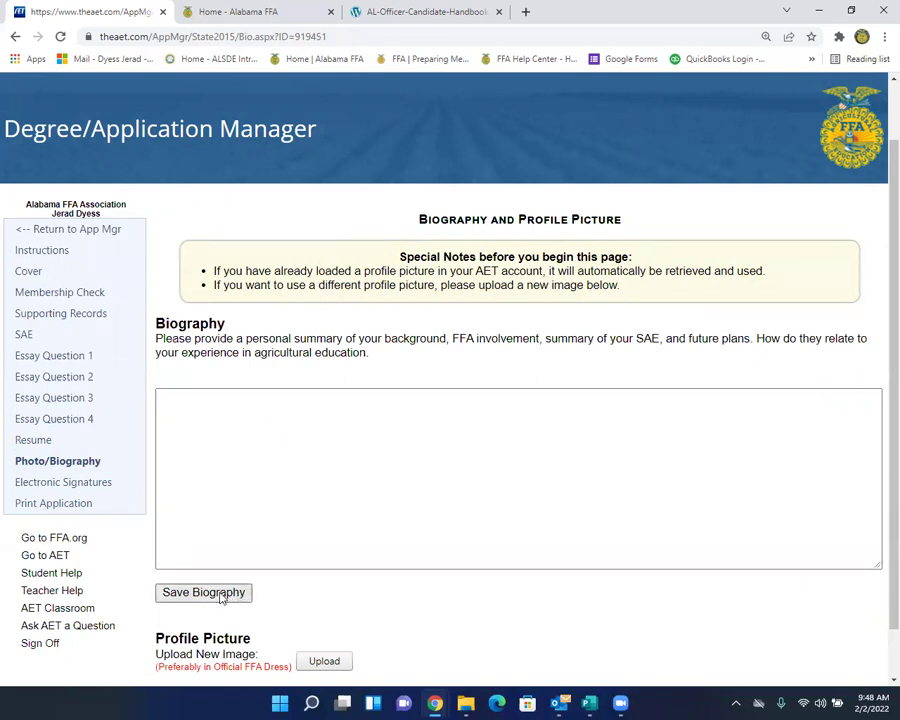
pyautogui.scroll(-1, 250, 590)
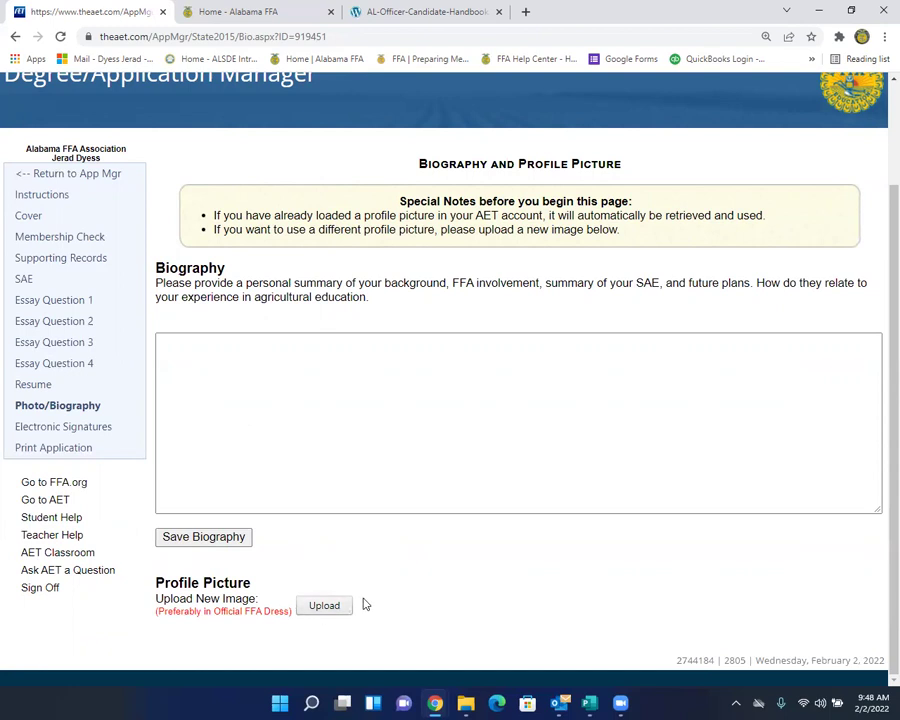
# - Review the student, parent/guardian and school administrator approval sections on the Electronic Signatures page
pyautogui.click(80, 427)
pyautogui.scroll(-1, 272, 405)
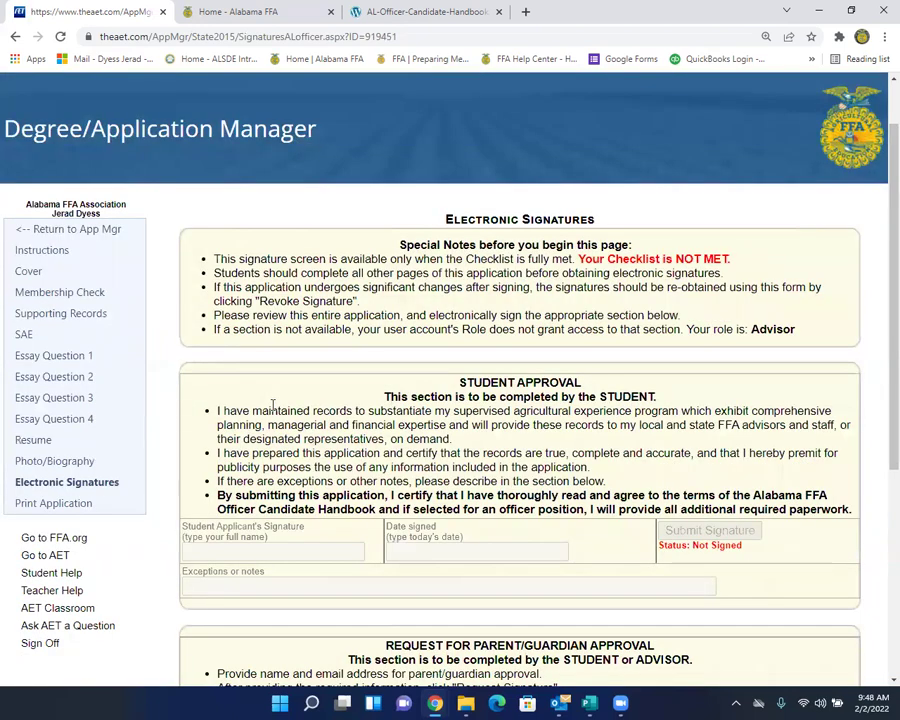
pyautogui.scroll(-3, 272, 405)
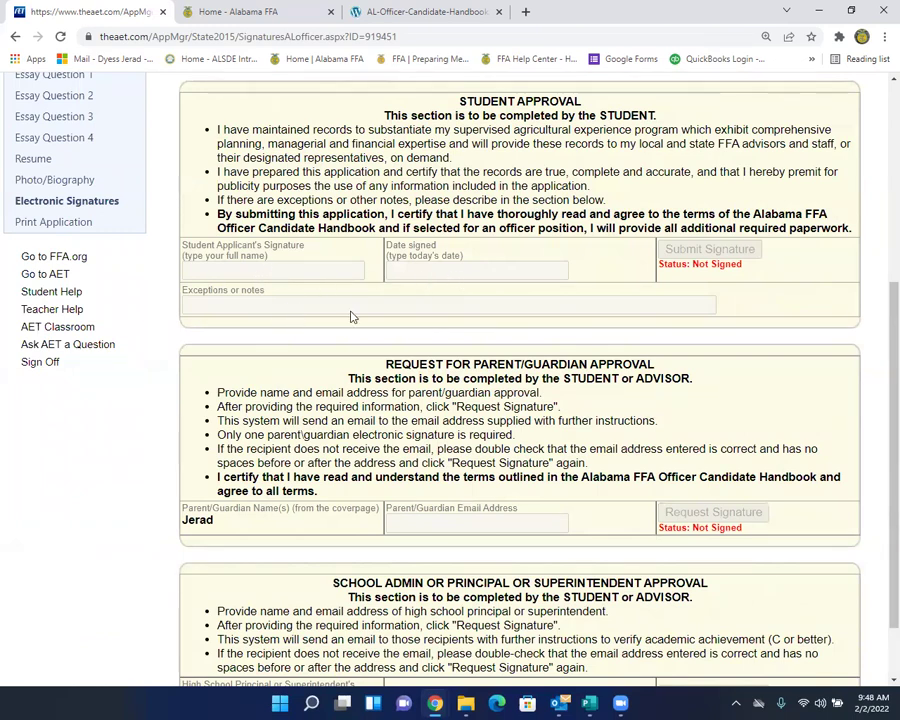
pyautogui.scroll(-2, 350, 312)
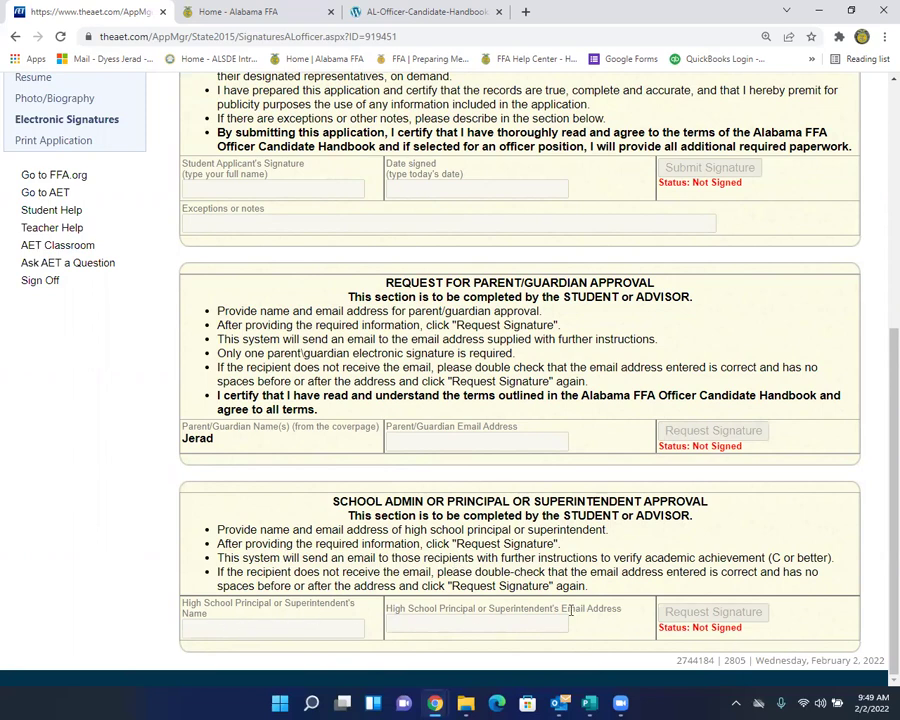
pyautogui.scroll(5, 472, 426)
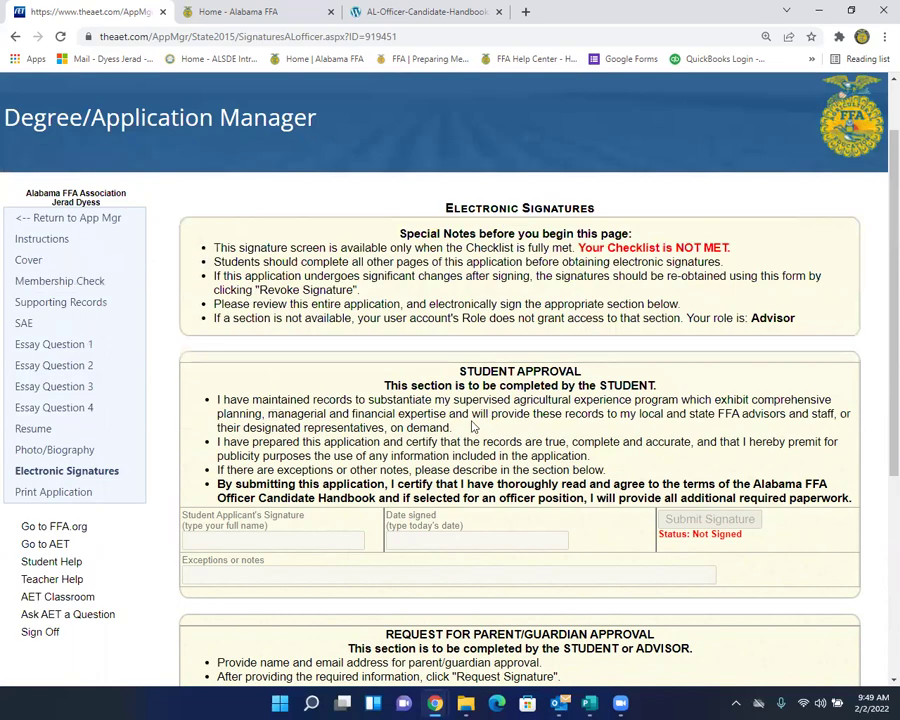
# - Review the submission steps on the Print Application page and return to the application manager overview
pyautogui.click(62, 492)
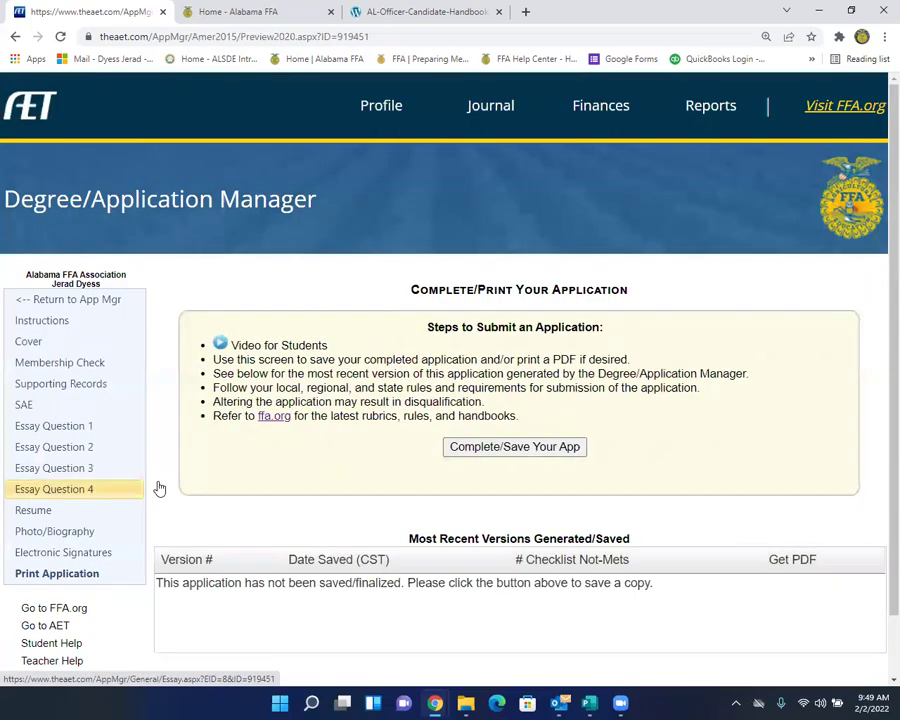
pyautogui.scroll(-1, 524, 352)
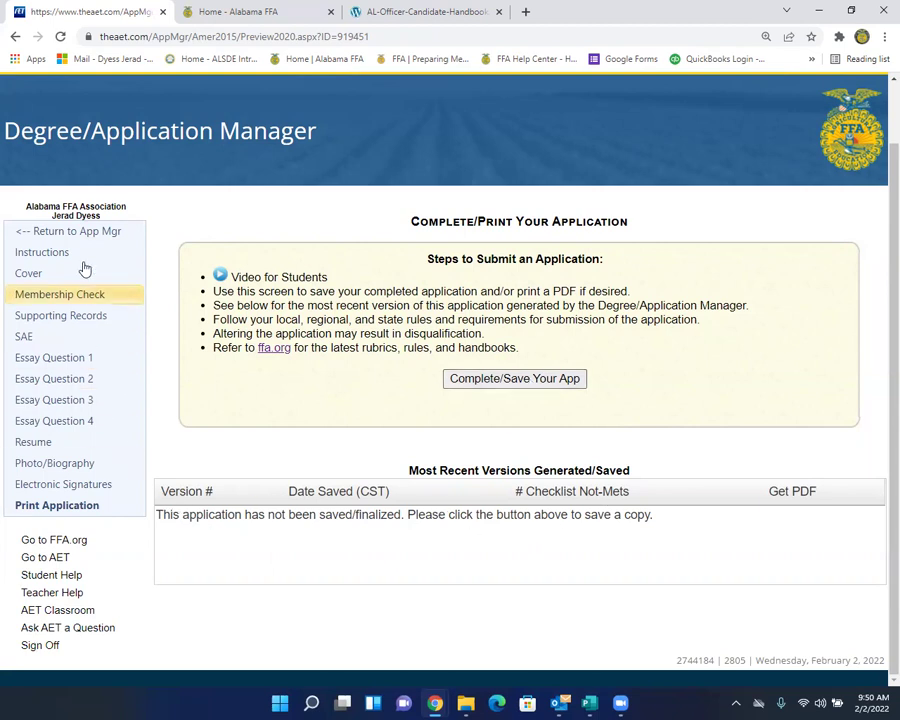
pyautogui.click(100, 234)
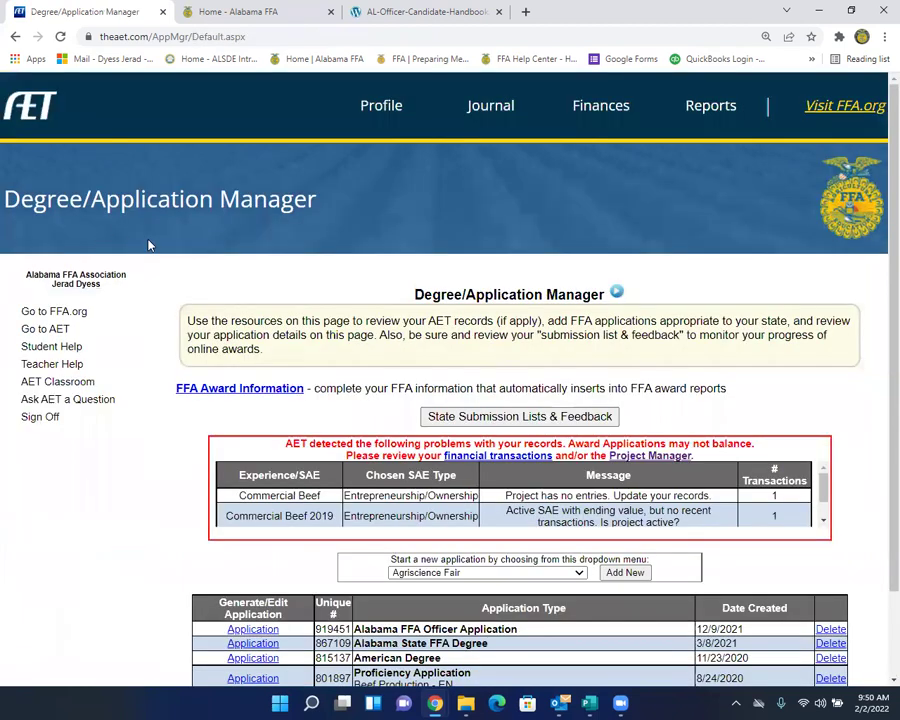
# - Go to the teacher dashboard's program reports, open the FFA Awards Degree/Application Manager and look through the students' applications
pyautogui.click(28, 110)
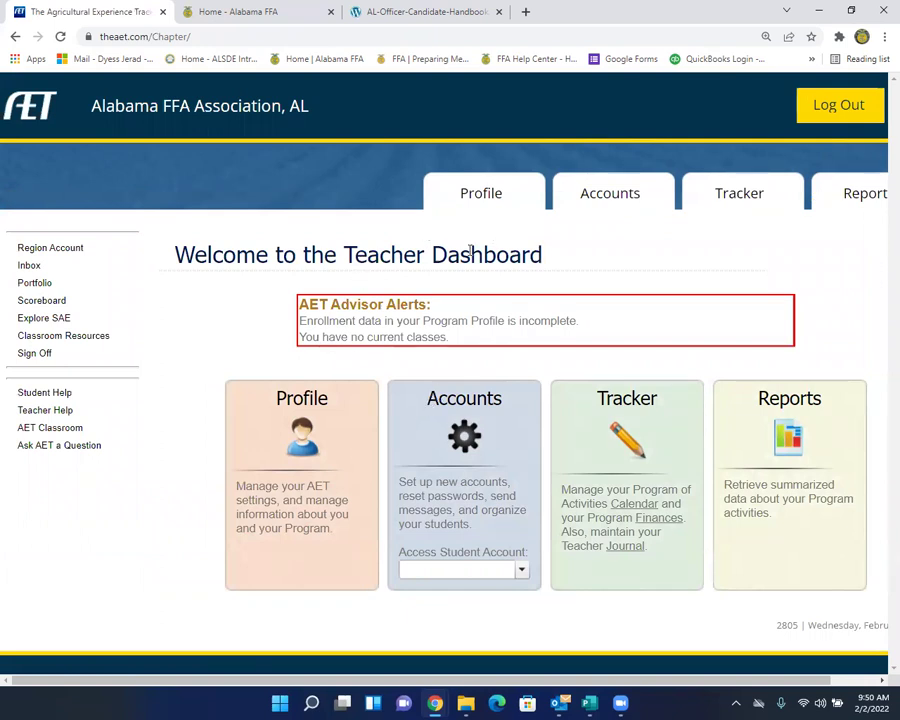
pyautogui.click(770, 416)
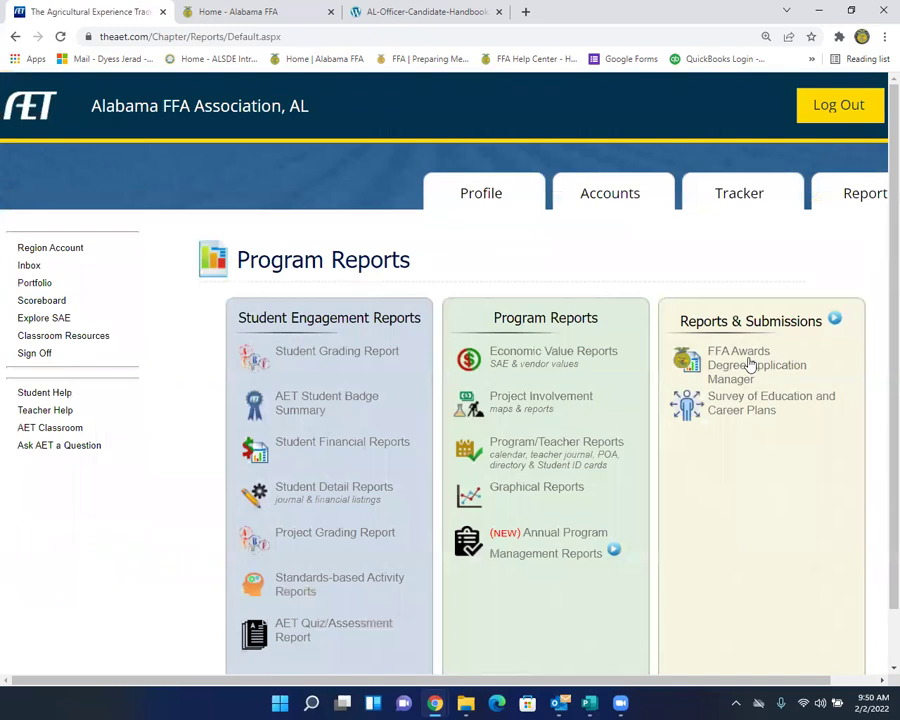
pyautogui.click(750, 365)
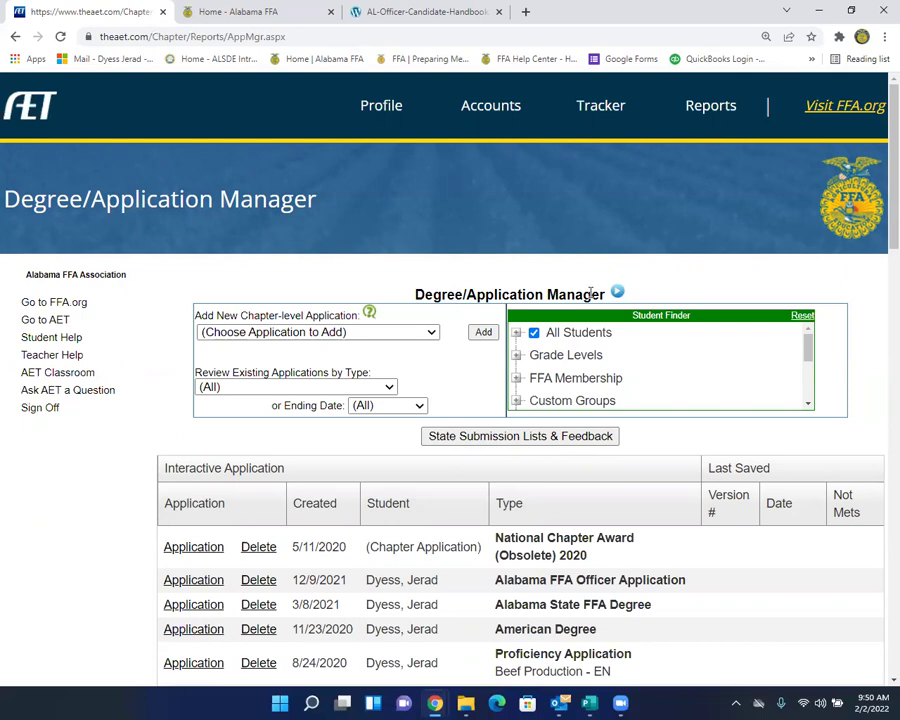
pyautogui.scroll(-7, 518, 446)
pyautogui.scroll(5, 532, 440)
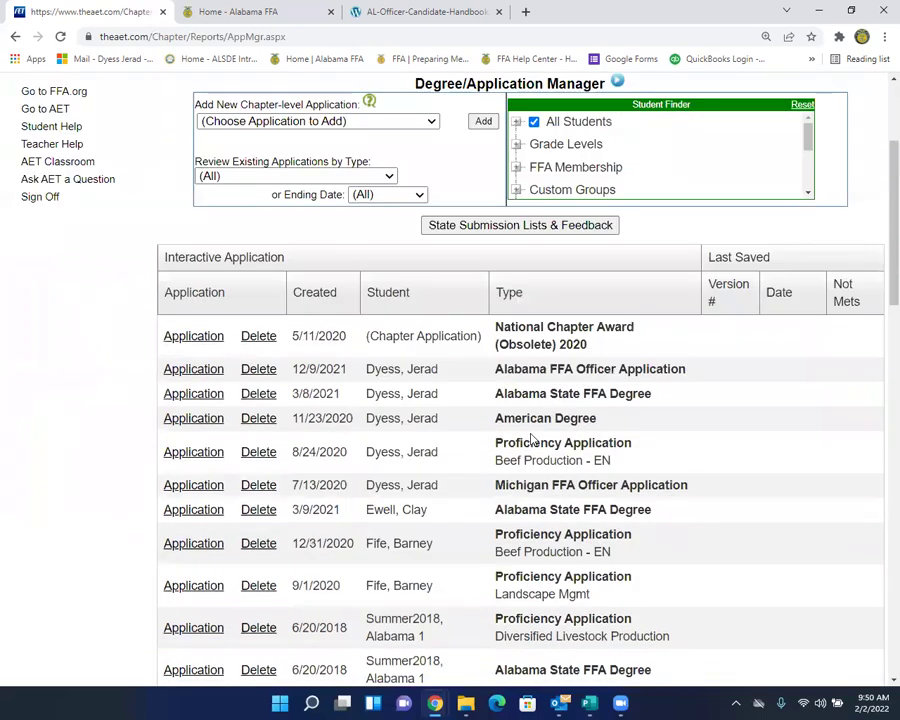
pyautogui.scroll(2, 532, 440)
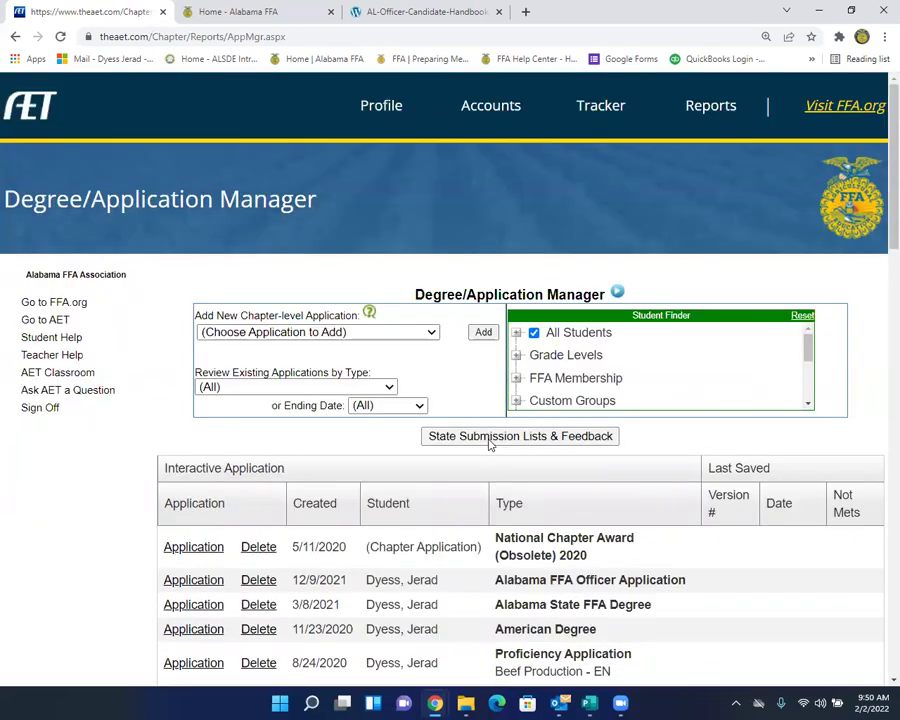
# - Review the state submission lists and open the AL 2022 State Officer Candidates list for editing
pyautogui.click(489, 440)
pyautogui.scroll(-3, 295, 430)
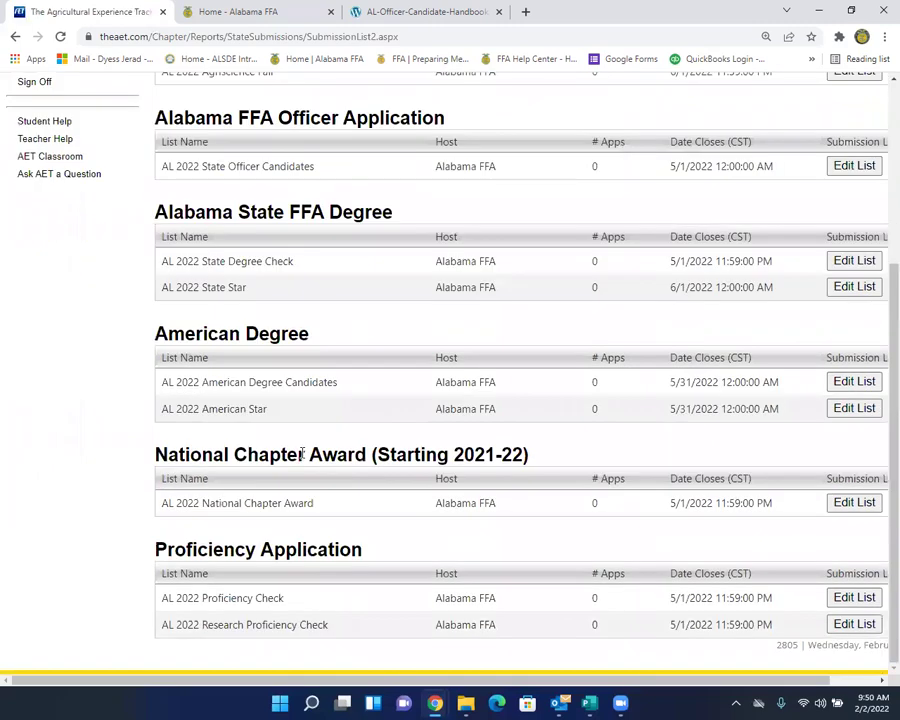
pyautogui.scroll(3, 304, 454)
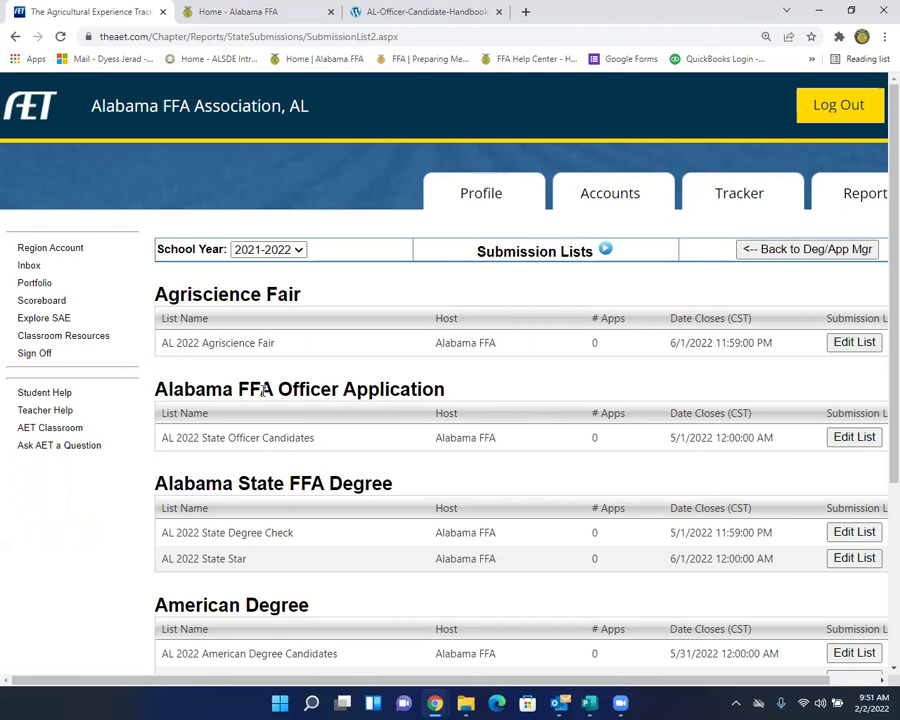
pyautogui.click(852, 437)
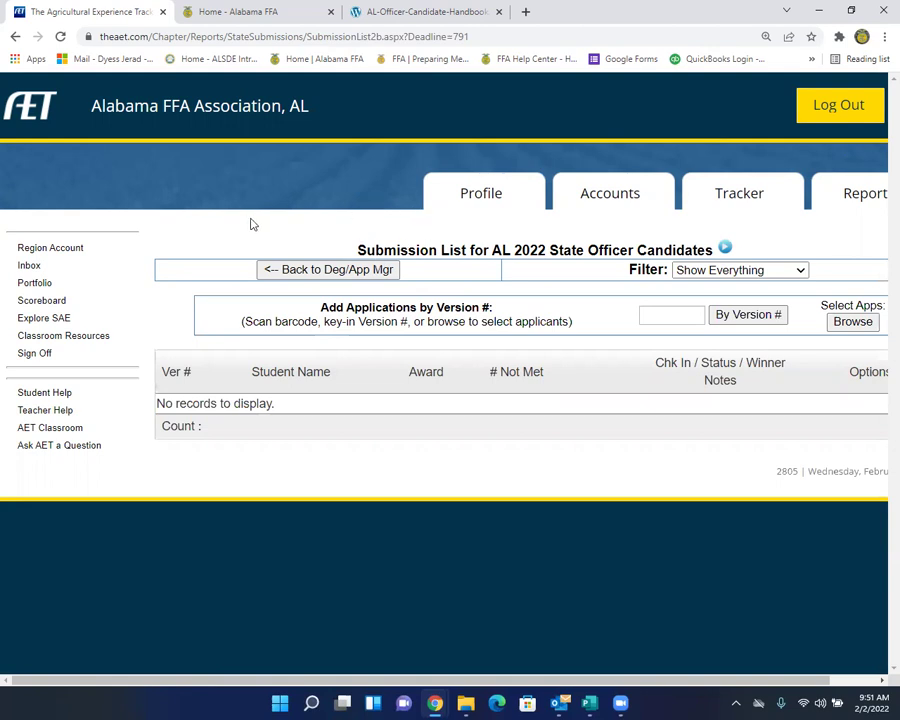
# - Switch to the Alabama FFA website and expand Officer Documents under Officer Resources in the Resource Library
pyautogui.click(238, 12)
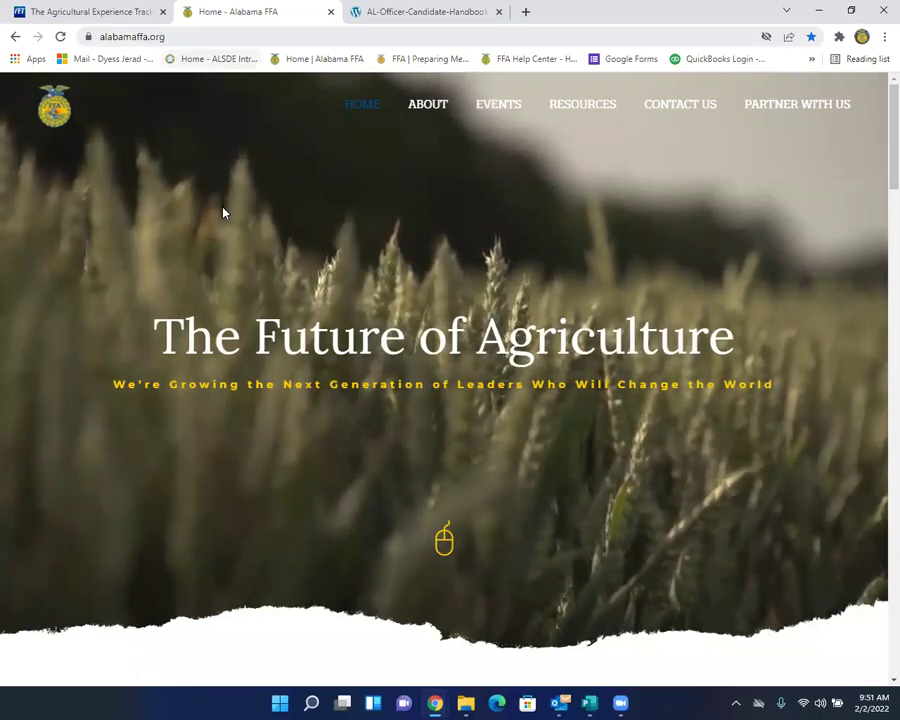
pyautogui.click(580, 114)
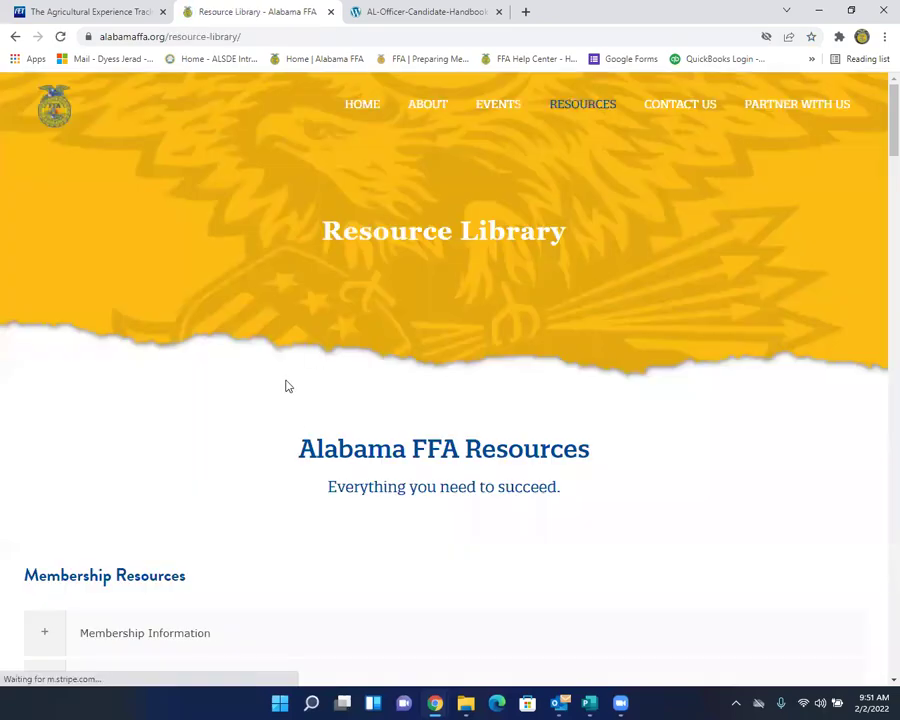
pyautogui.scroll(-15, 285, 386)
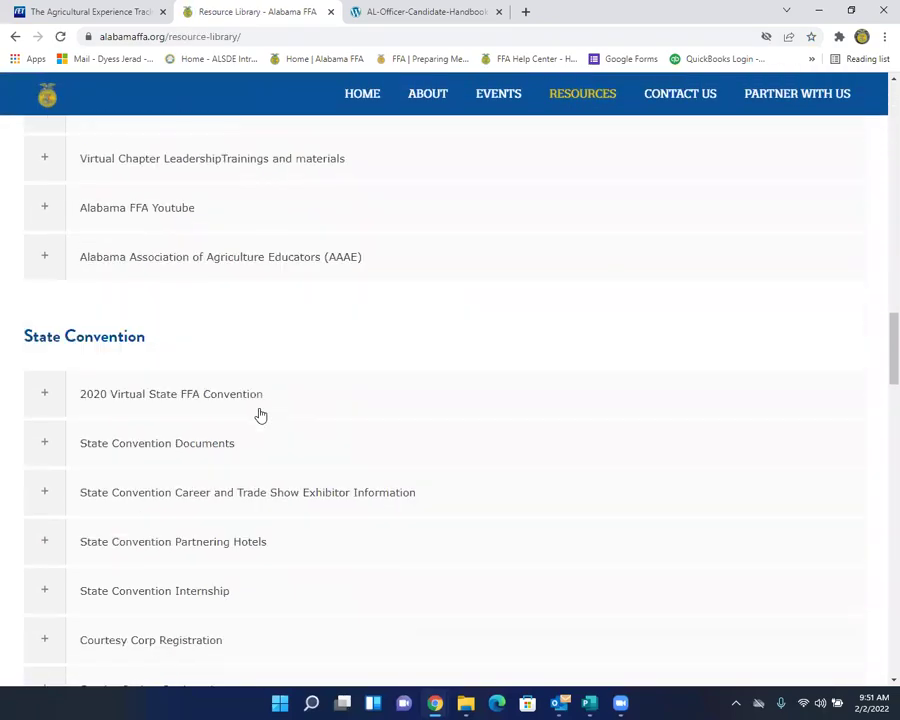
pyautogui.scroll(-20, 260, 415)
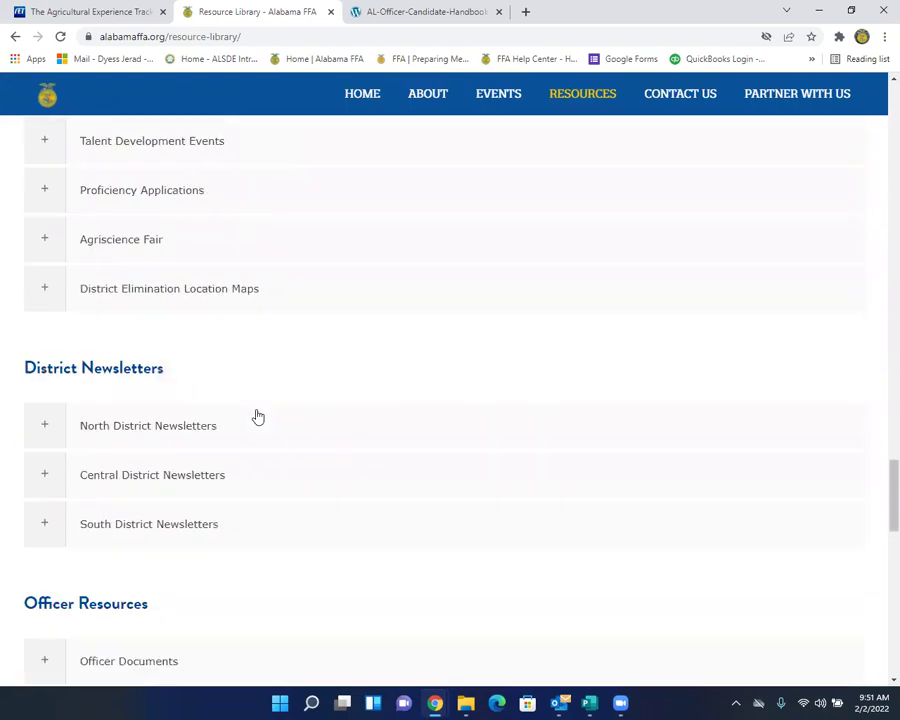
pyautogui.scroll(-4, 256, 415)
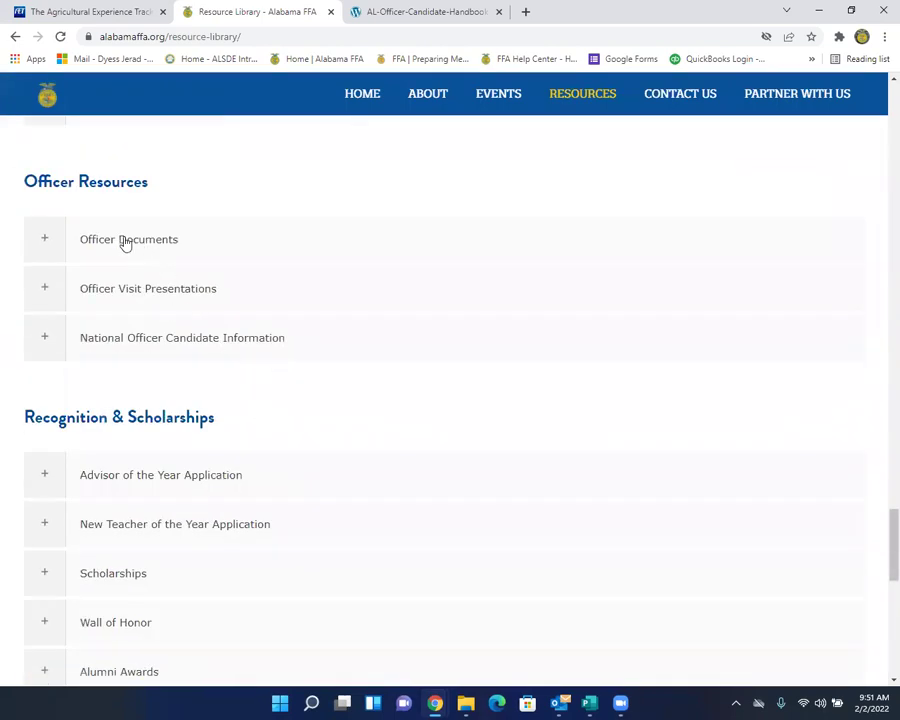
pyautogui.click(125, 241)
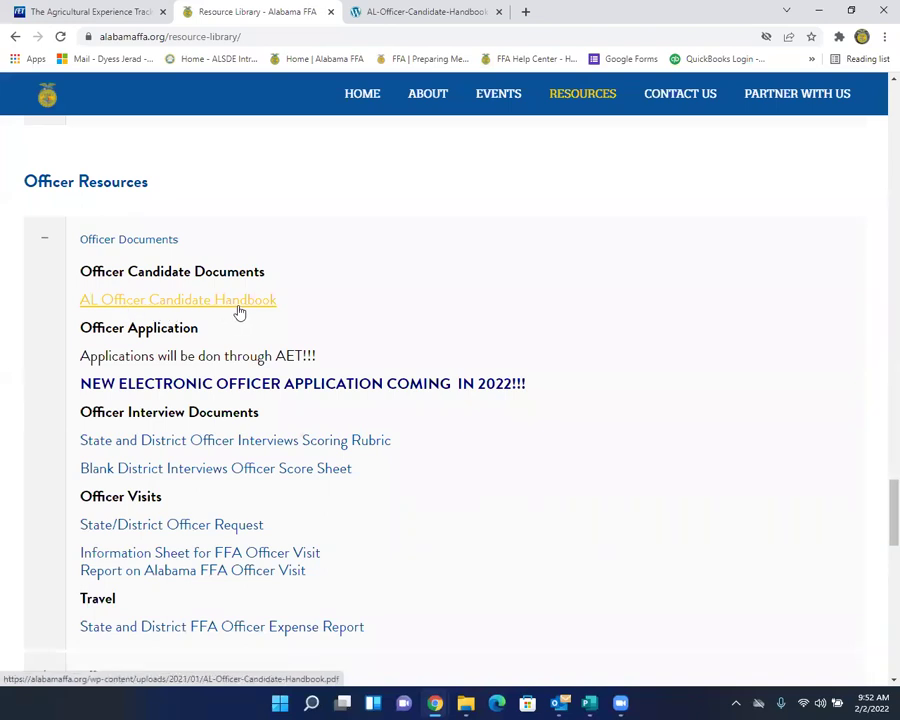
# - Switch to the AL Officer Candidate Handbook PDF and look through the prerequisites, offenses and state officer selection overview
pyautogui.click(422, 11)
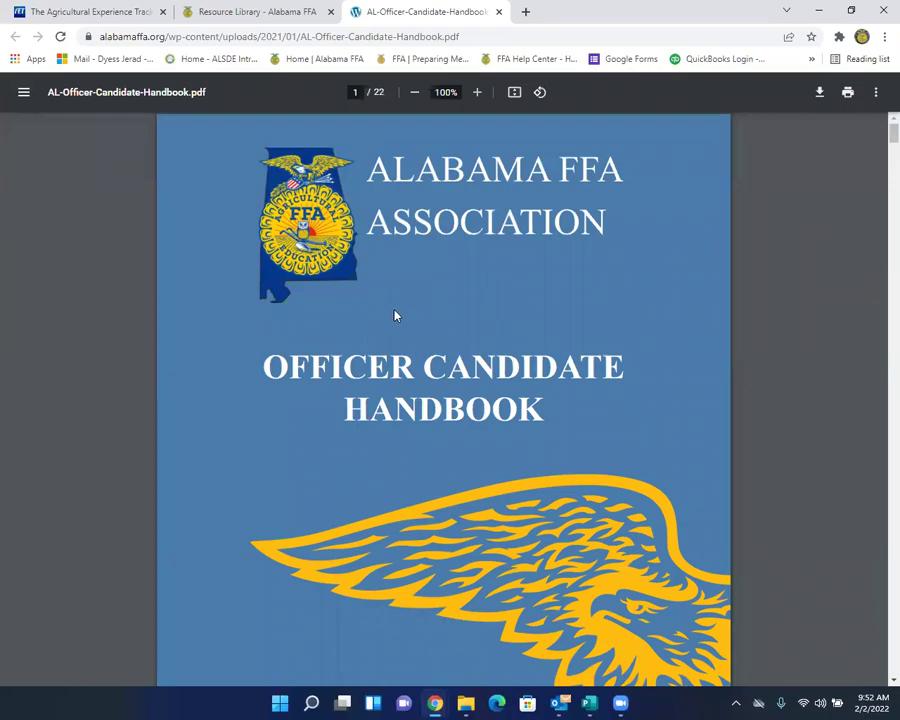
pyautogui.scroll(-8, 390, 313)
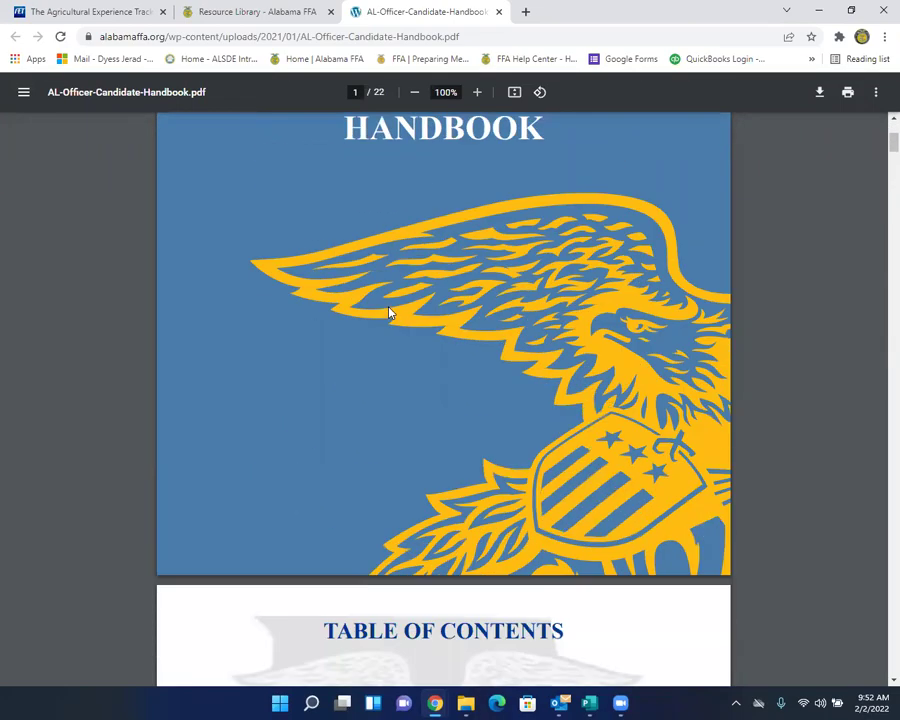
pyautogui.scroll(-10, 390, 311)
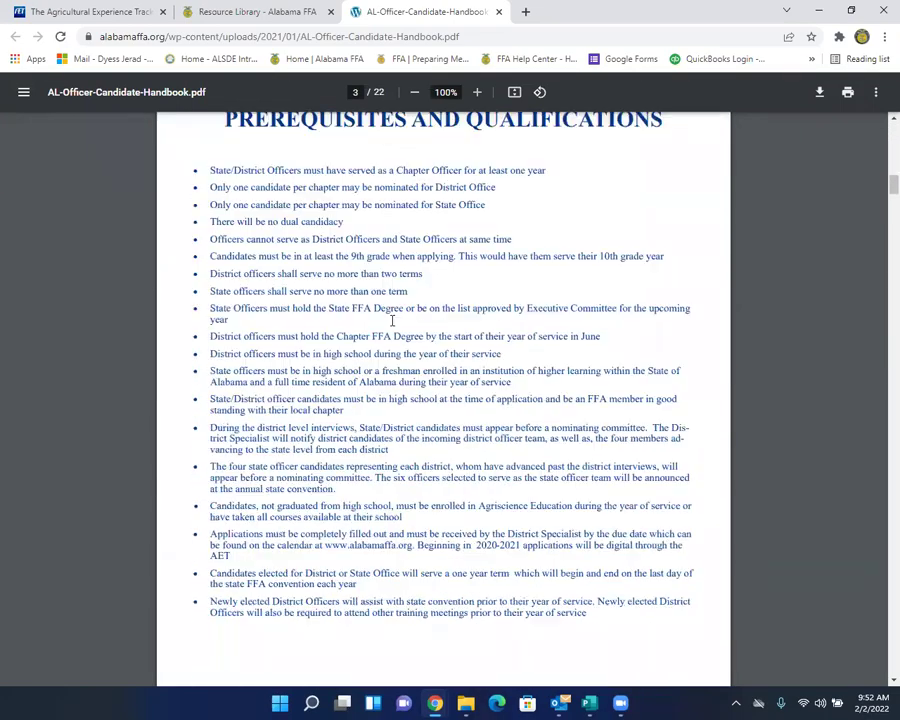
pyautogui.scroll(-20, 393, 330)
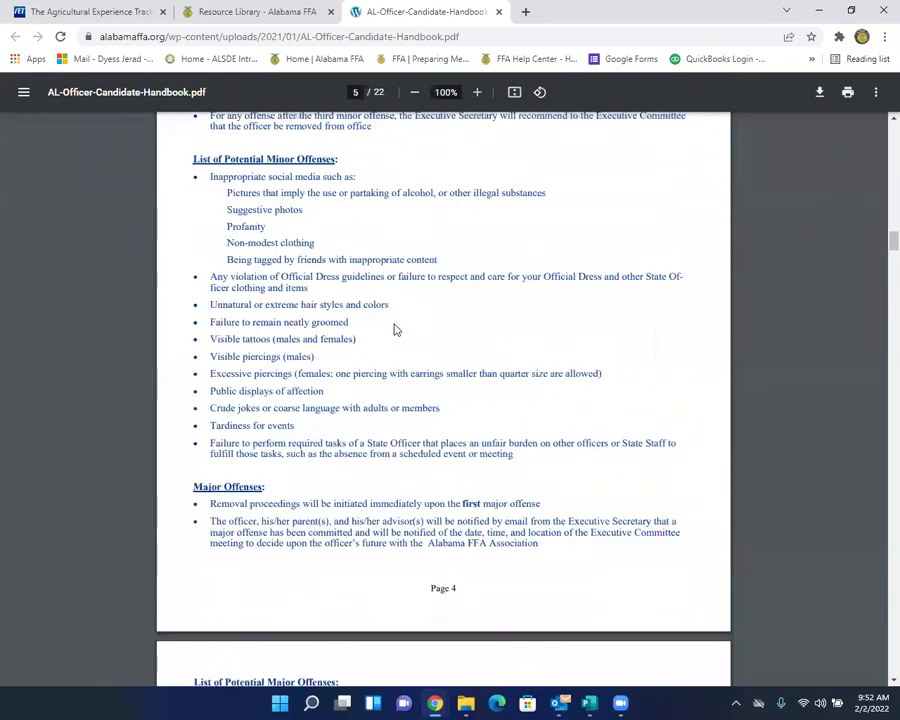
pyautogui.scroll(-7, 395, 330)
pyautogui.scroll(-8, 395, 330)
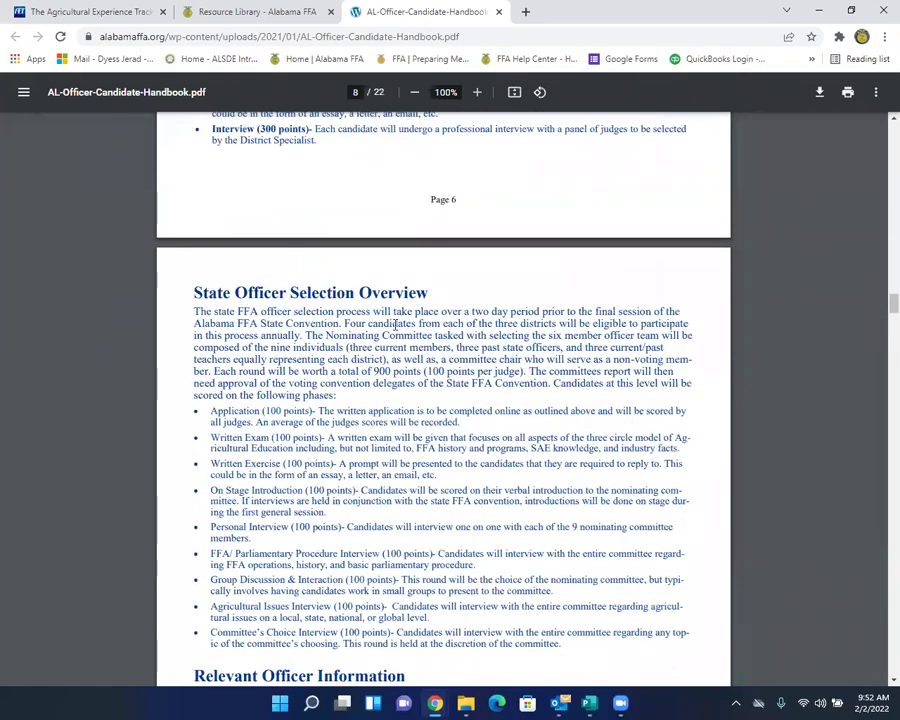
pyautogui.scroll(-20, 395, 325)
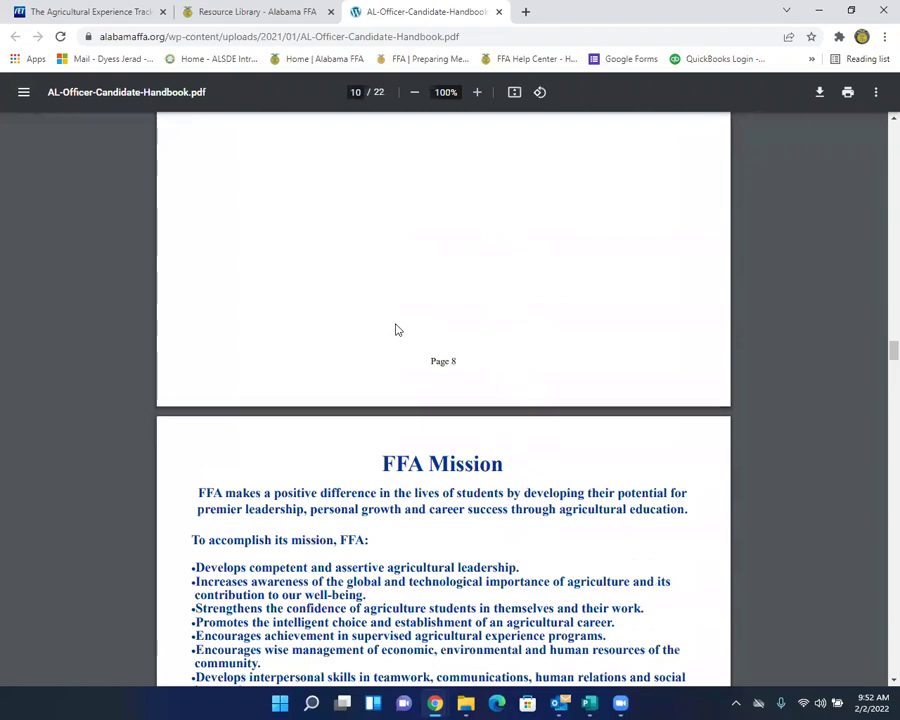
# - Look through the handbook's FFA mission, additional resources, FFA Creed and the sample state and district officer calendars
pyautogui.scroll(-3, 397, 330)
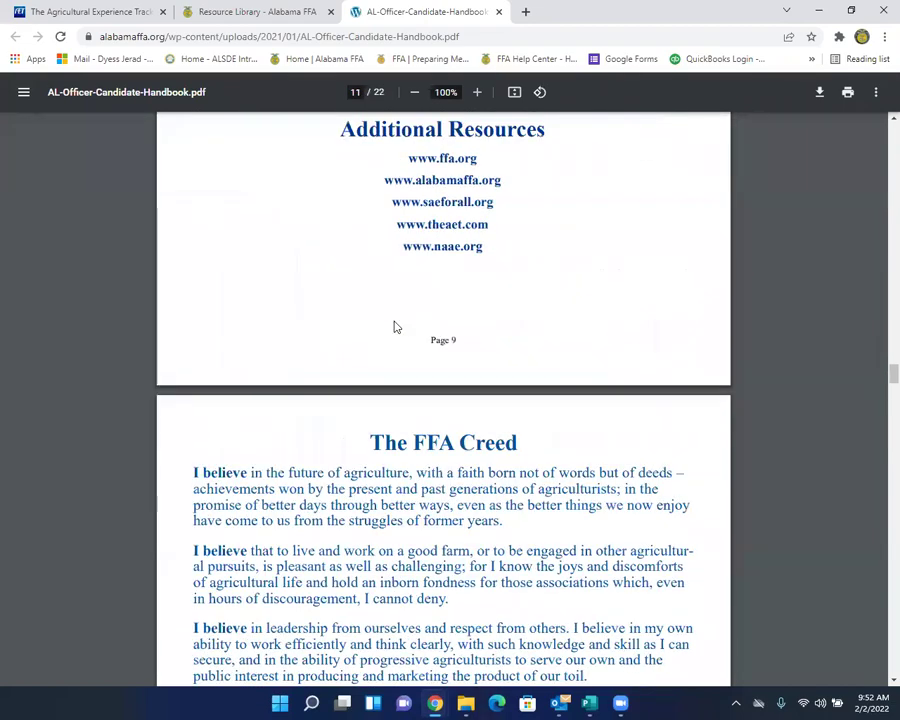
pyautogui.scroll(-6, 395, 327)
pyautogui.scroll(-10, 395, 327)
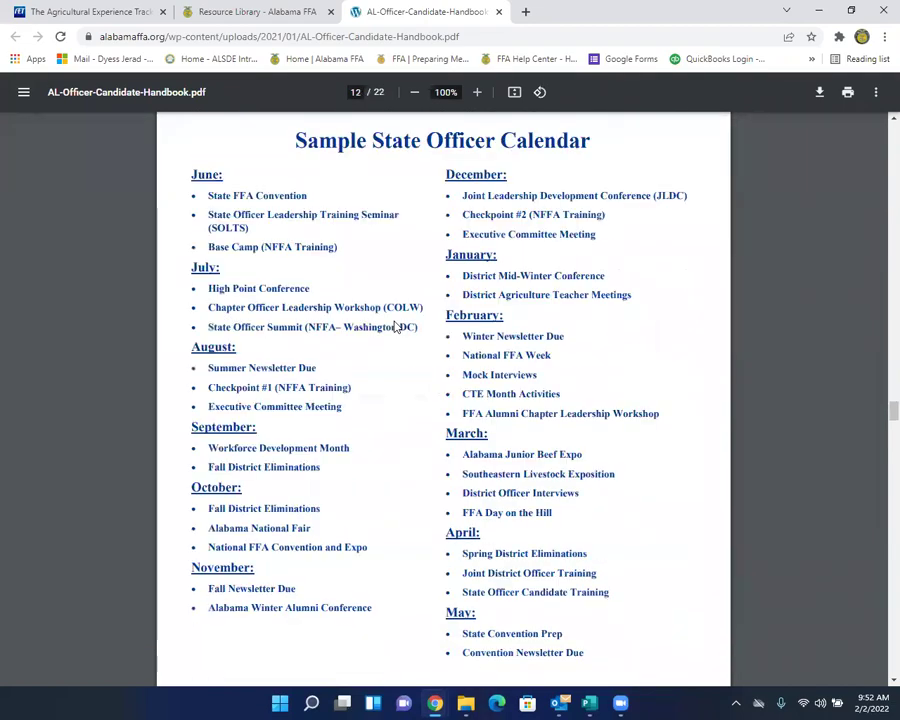
pyautogui.scroll(-10, 395, 327)
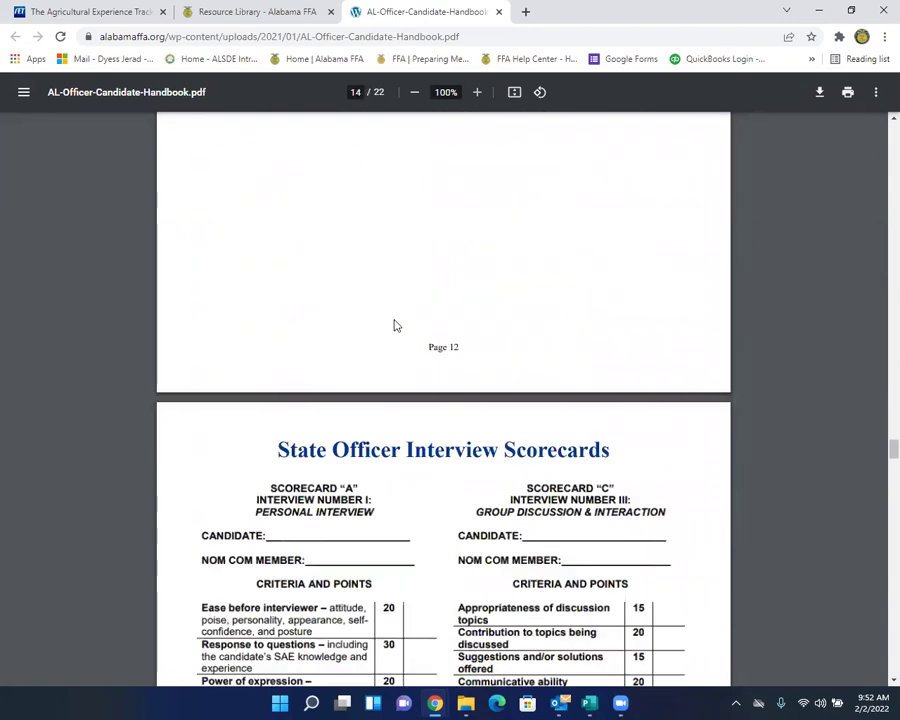
pyautogui.scroll(9, 395, 325)
pyautogui.scroll(5, 395, 325)
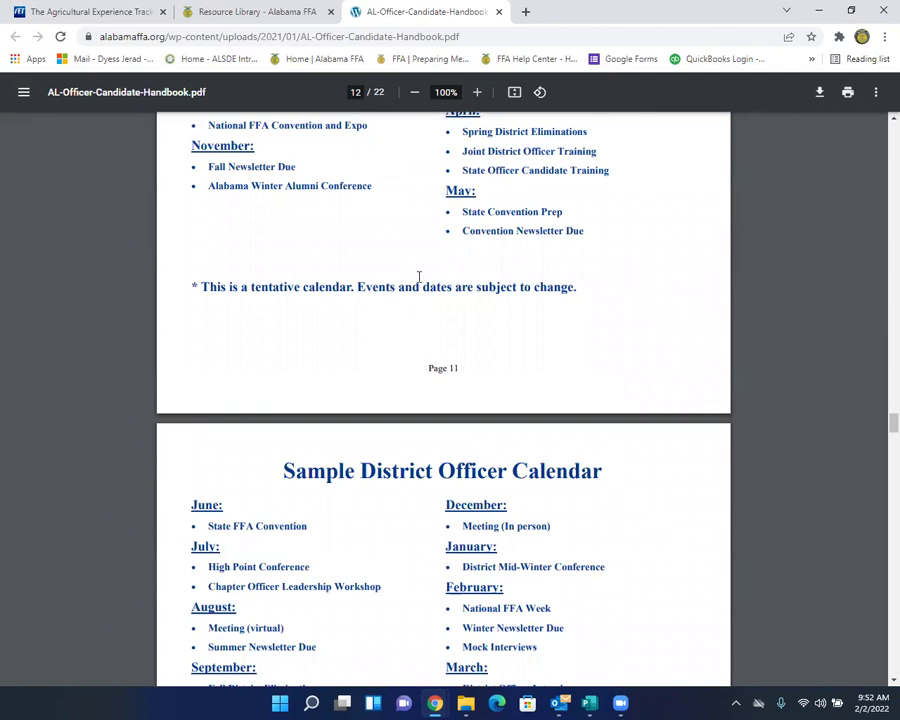
# - Skim the handbook past the scoring rubrics and Sample Travel Reimbursement Form to the Officer Agreements title page
pyautogui.middleClick(530, 324)
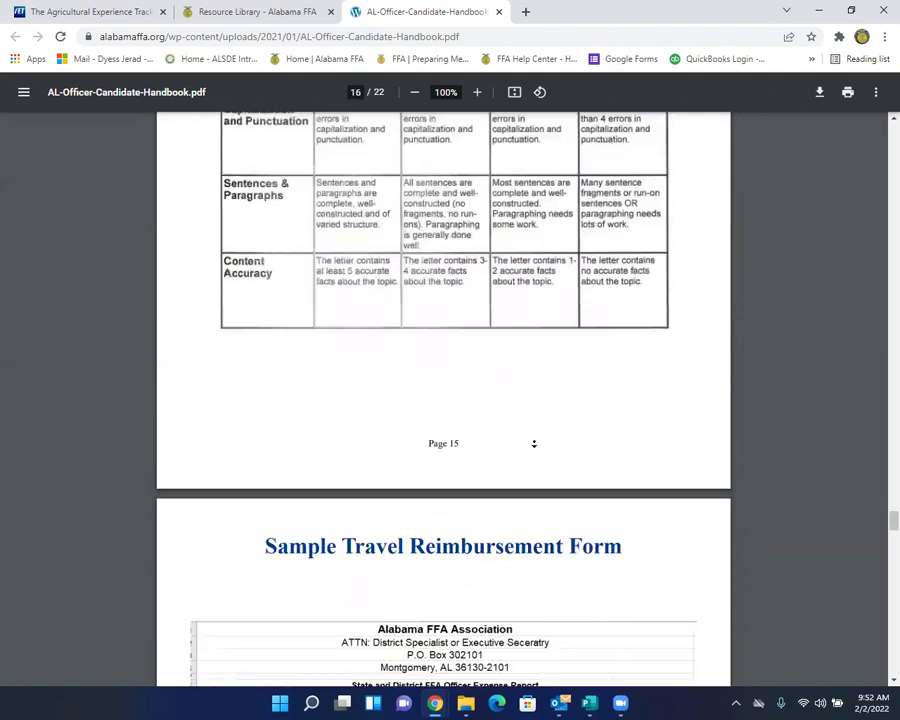
pyautogui.scroll(-6, 534, 446)
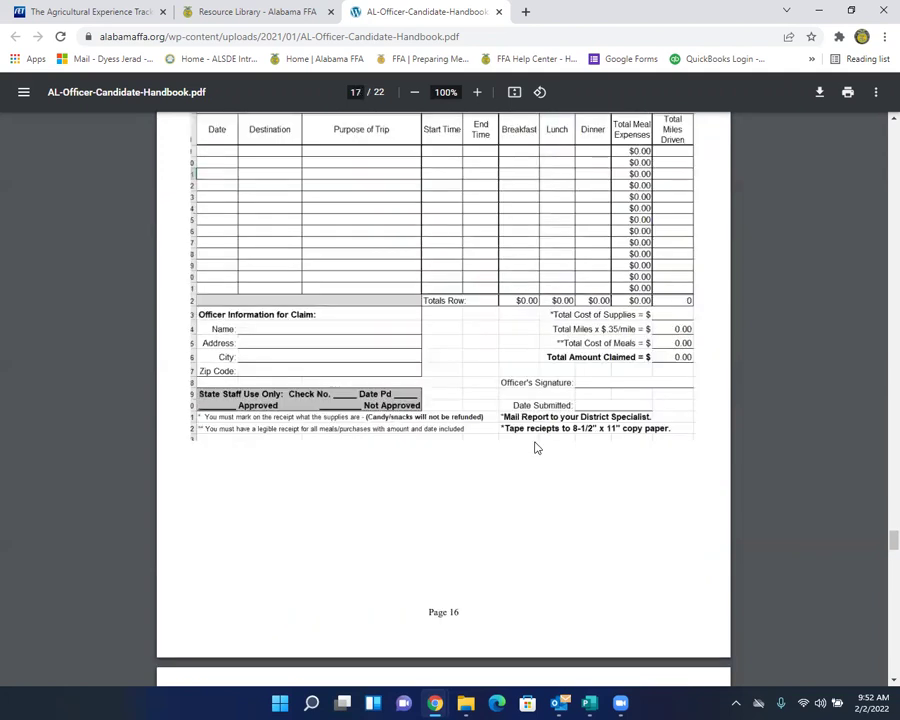
pyautogui.scroll(-2, 534, 448)
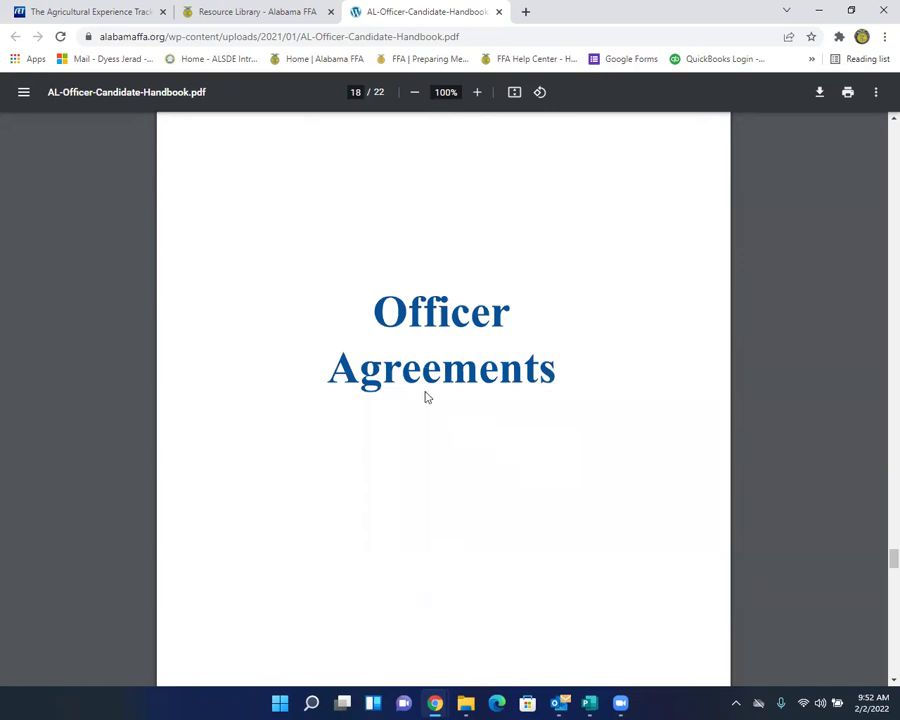
# - Review the Alabama FFA waiver and release form, including its parent, witness, principal, advisor and candidate signature sections
pyautogui.scroll(-7, 428, 416)
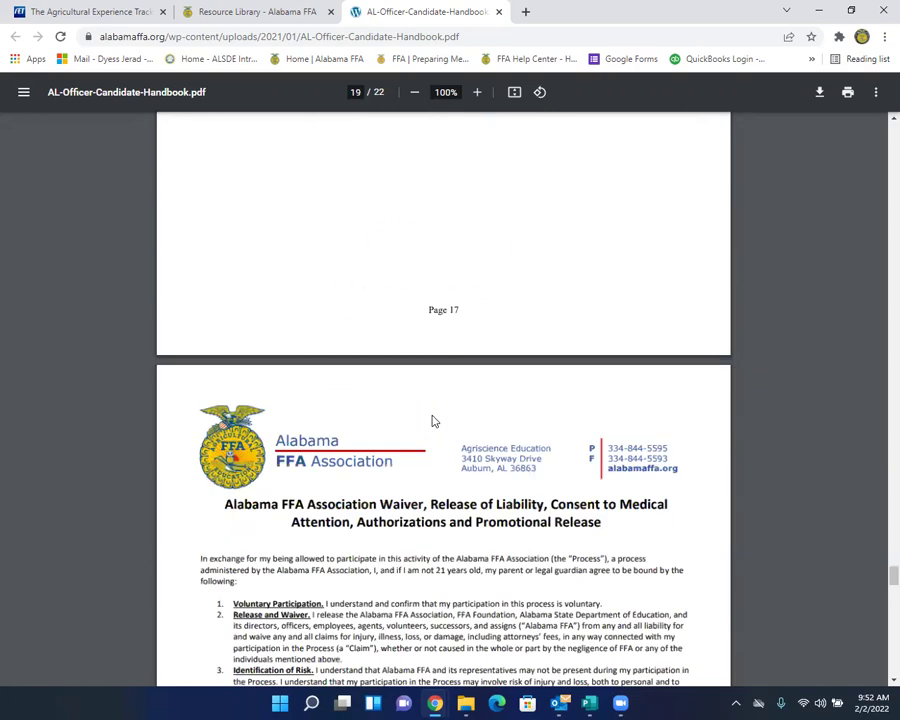
pyautogui.scroll(-5, 433, 421)
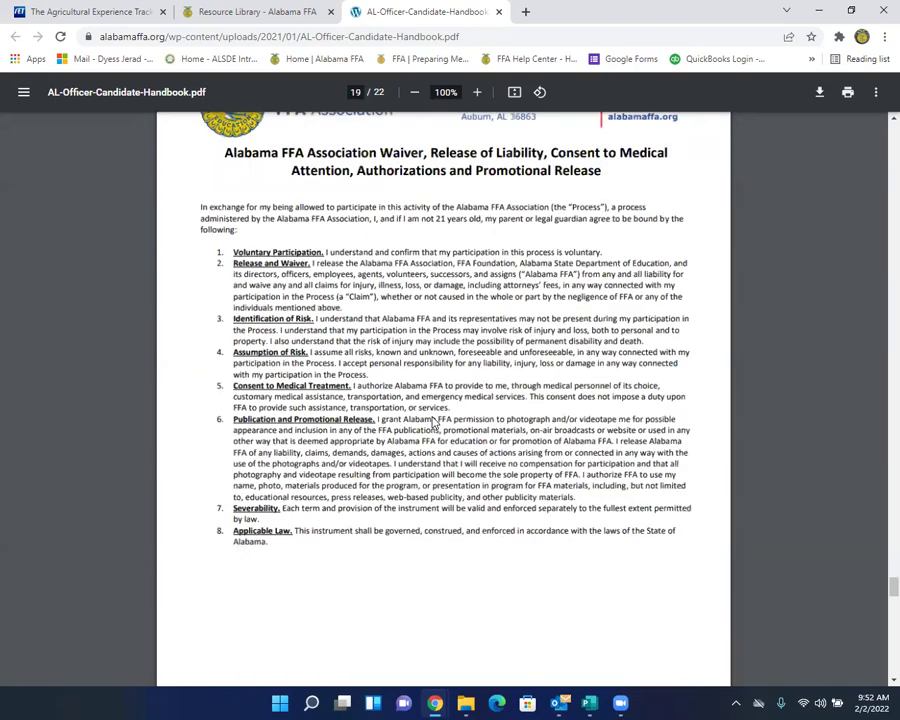
pyautogui.scroll(2, 433, 421)
pyautogui.scroll(-10, 432, 418)
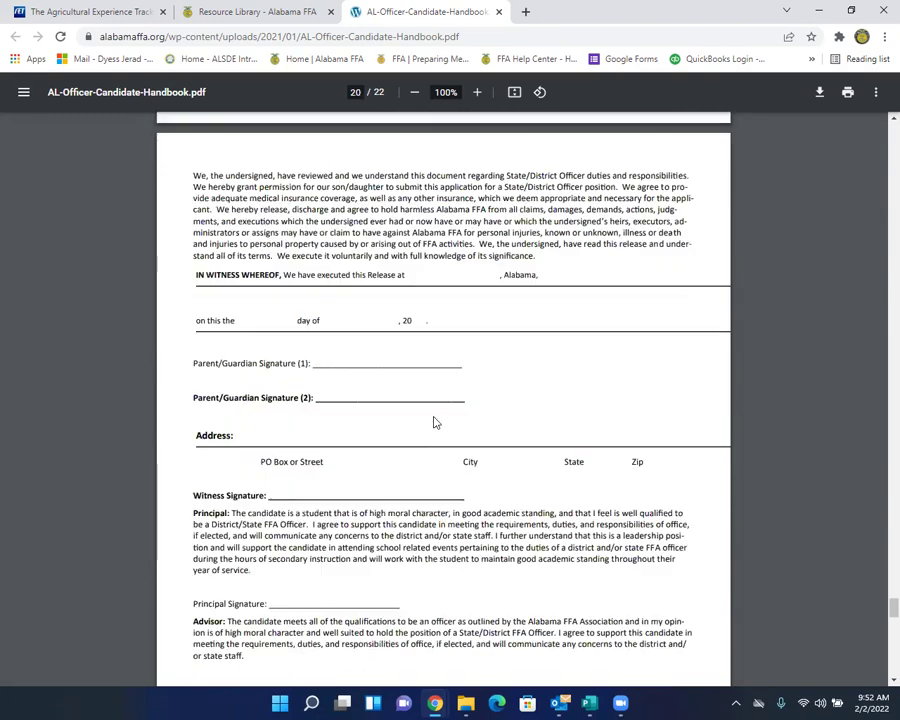
pyautogui.scroll(-1, 436, 420)
pyautogui.scroll(-2, 438, 416)
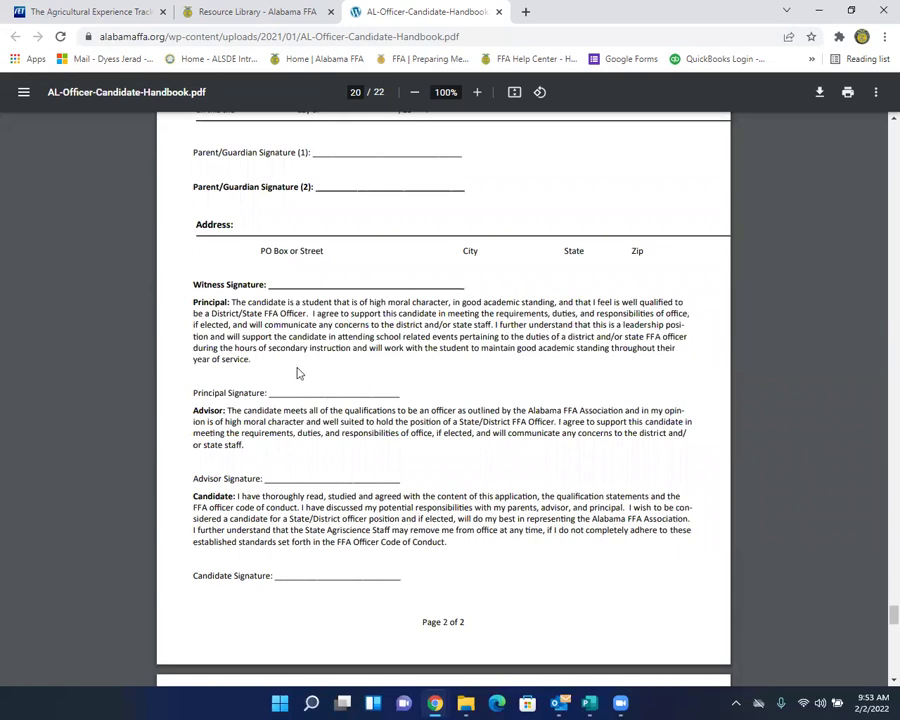
pyautogui.scroll(-2, 285, 305)
pyautogui.scroll(5, 403, 434)
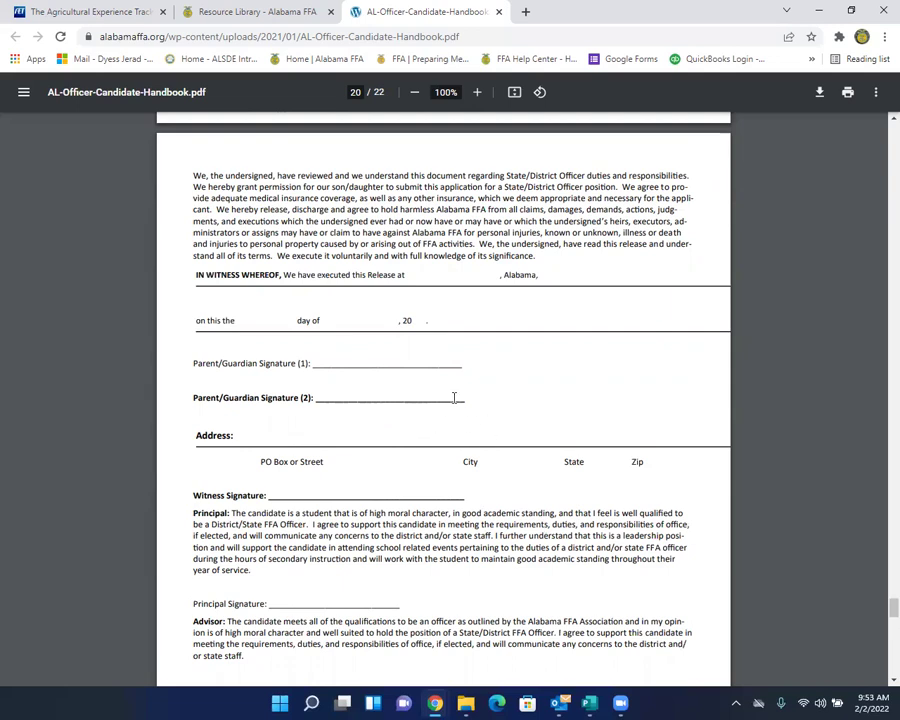
pyautogui.scroll(-6, 447, 404)
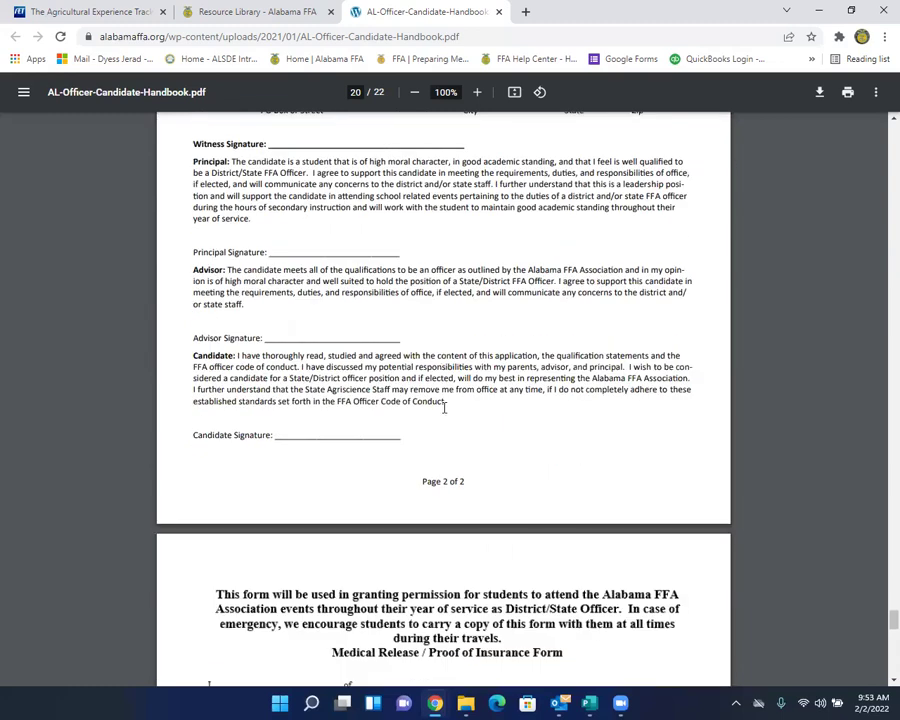
# - Review the Medical Release / Proof of Insurance Form and the policy agreement signature page that ends the handbook
pyautogui.scroll(-1, 444, 407)
pyautogui.scroll(-1, 444, 407)
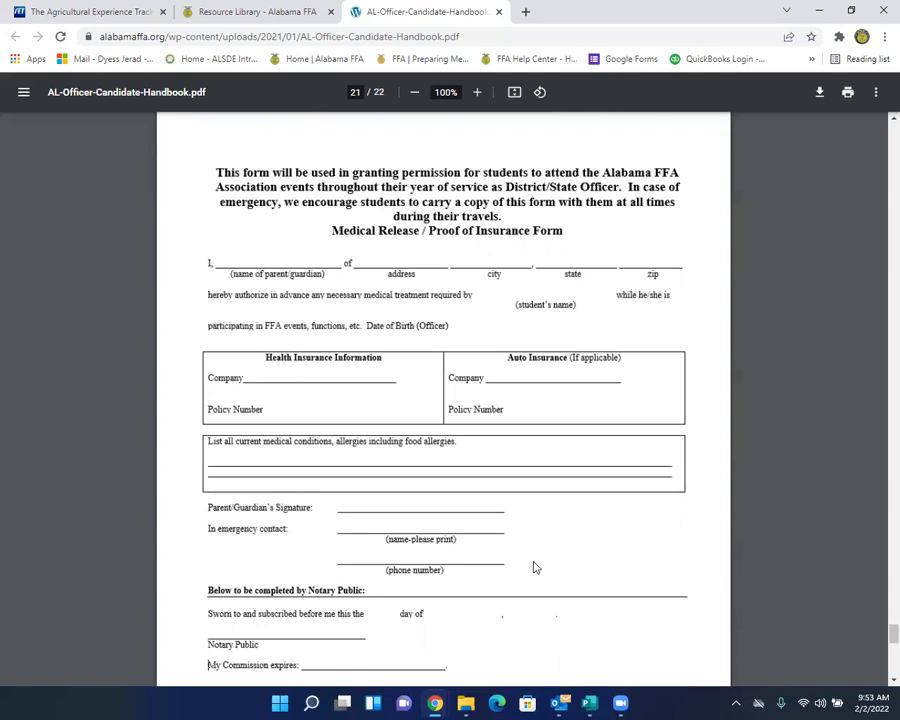
pyautogui.scroll(-1, 490, 530)
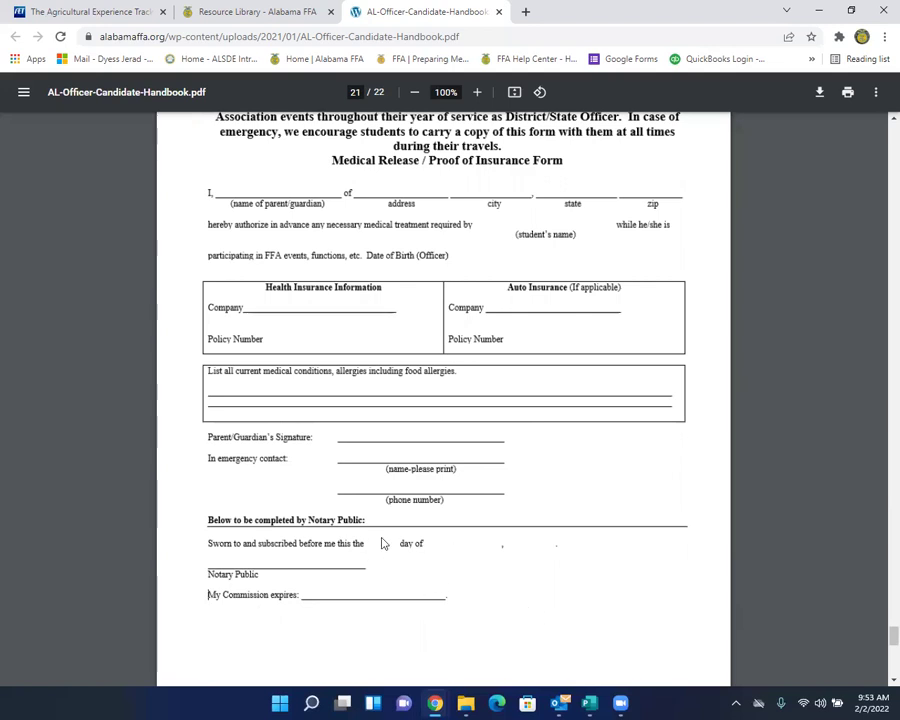
pyautogui.scroll(-2, 421, 543)
pyautogui.scroll(-5, 422, 544)
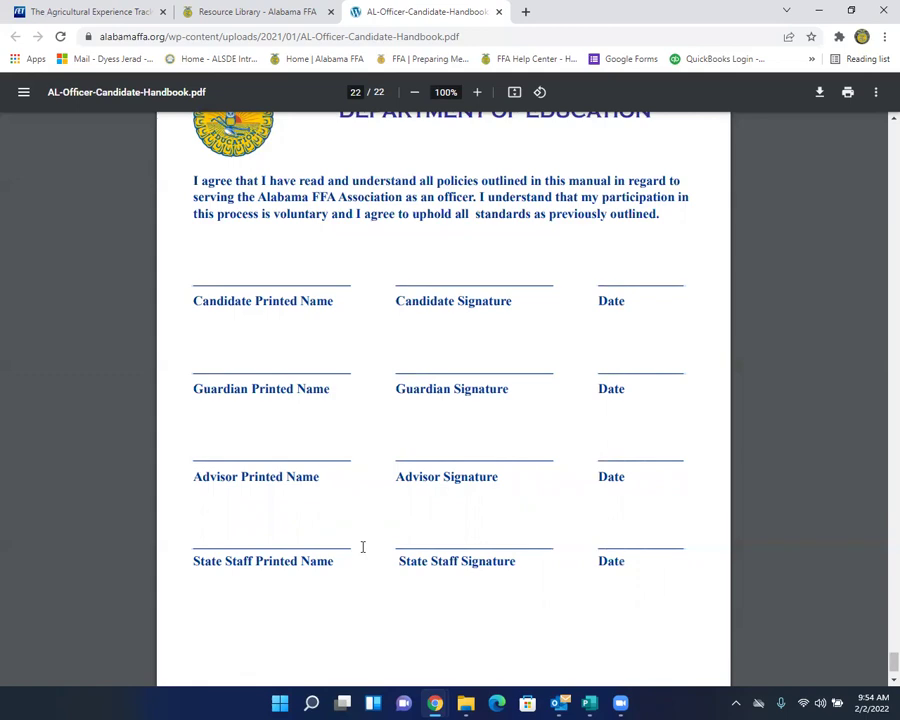
pyautogui.scroll(-1, 358, 540)
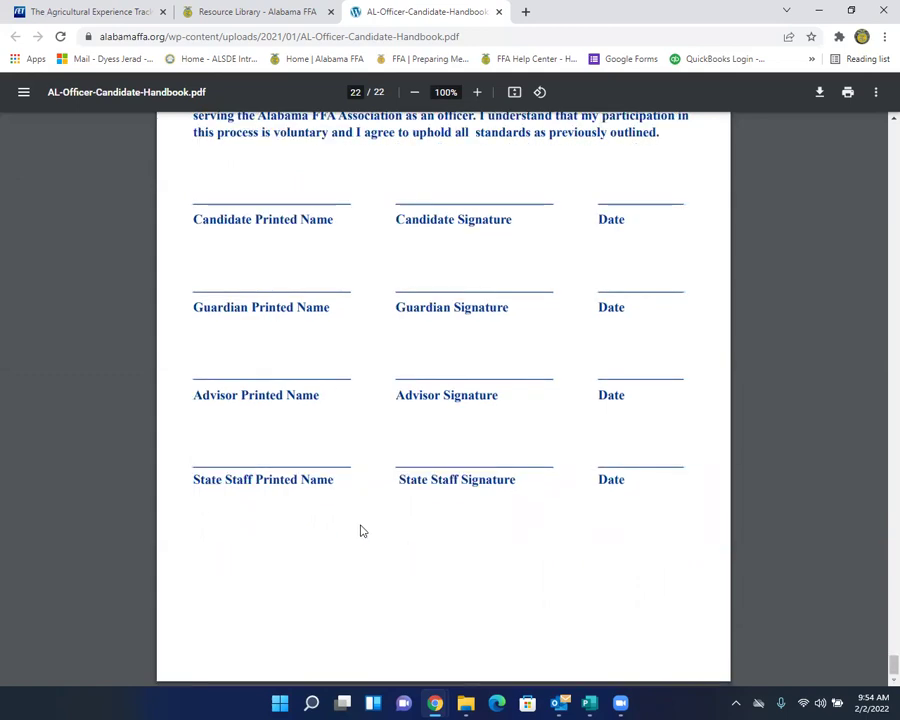
# - Go back to the first page of the waiver and release form in the handbook's officer agreements
pyautogui.scroll(15, 362, 531)
pyautogui.scroll(10, 360, 534)
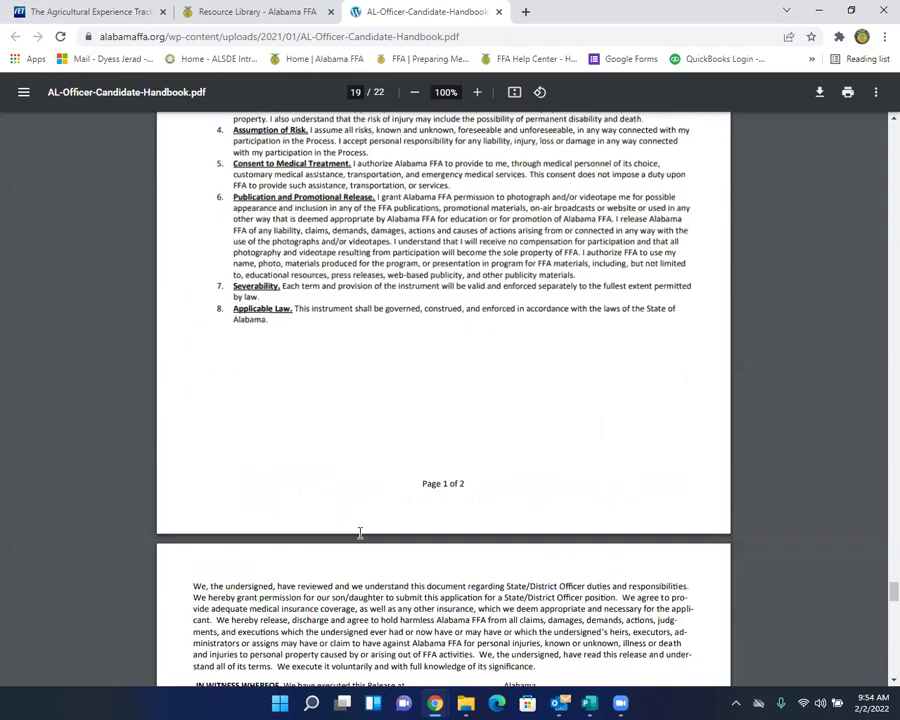
pyautogui.scroll(5, 360, 533)
pyautogui.scroll(-2, 360, 533)
pyautogui.scroll(1, 360, 533)
pyautogui.scroll(-2, 360, 533)
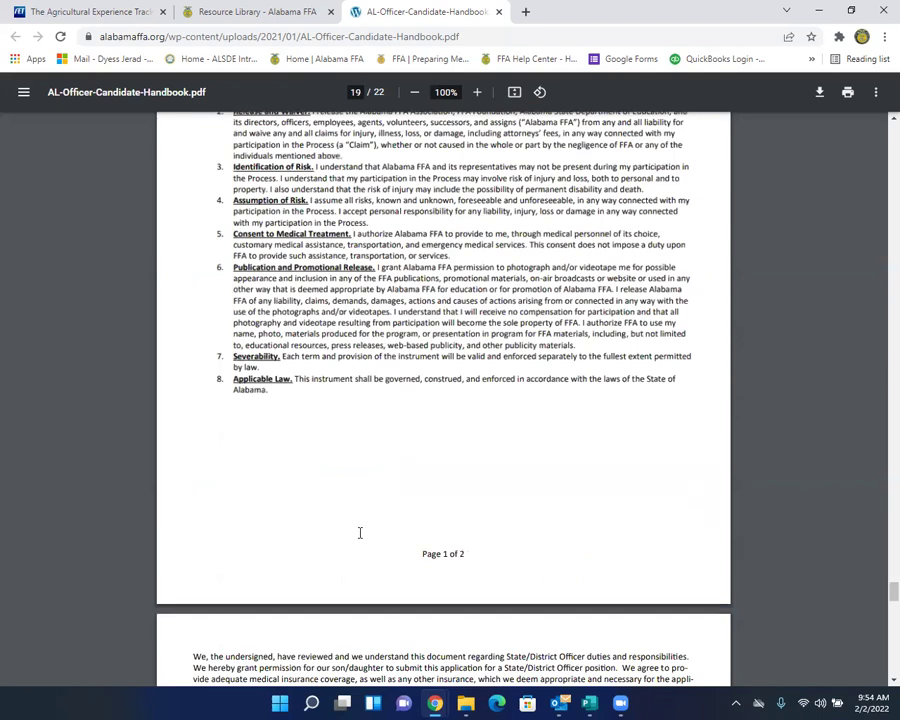